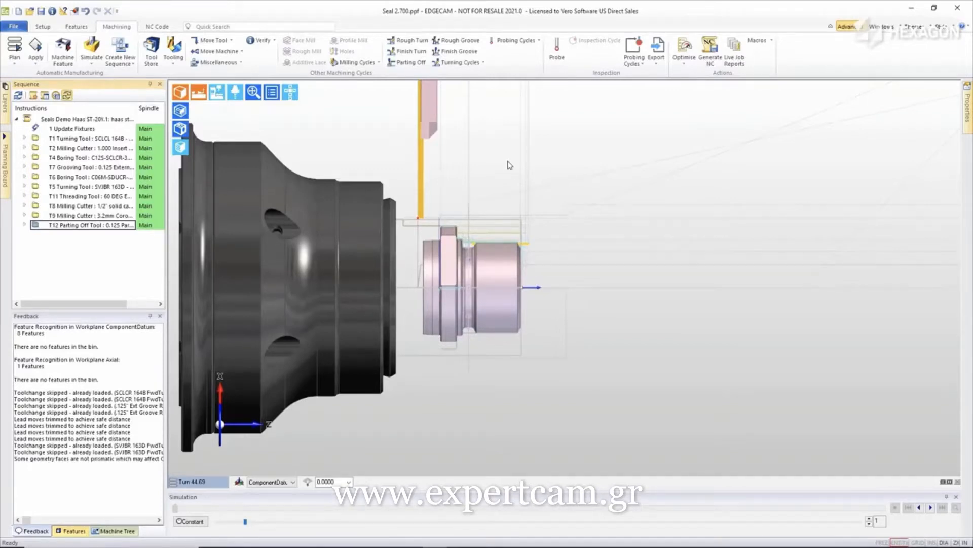
Run the machine simulation of the turning sequence and section the part with the Three Quarter Turn View at Quadrant 2
click(91, 48)
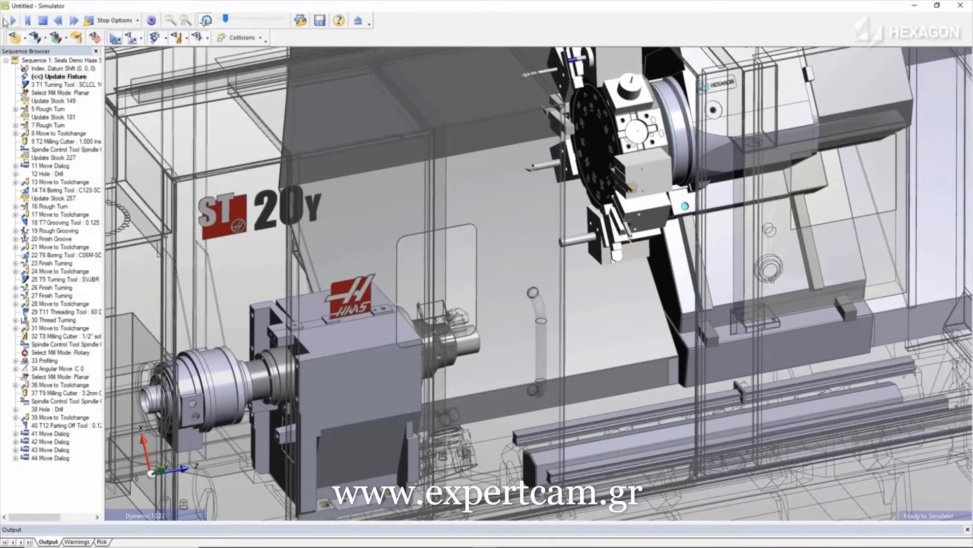
click(11, 20)
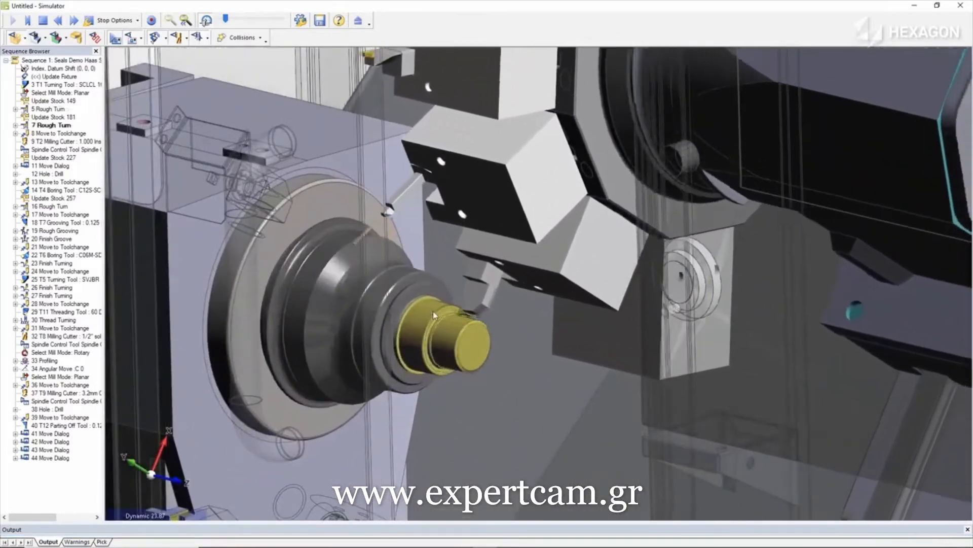
right_click(433, 311)
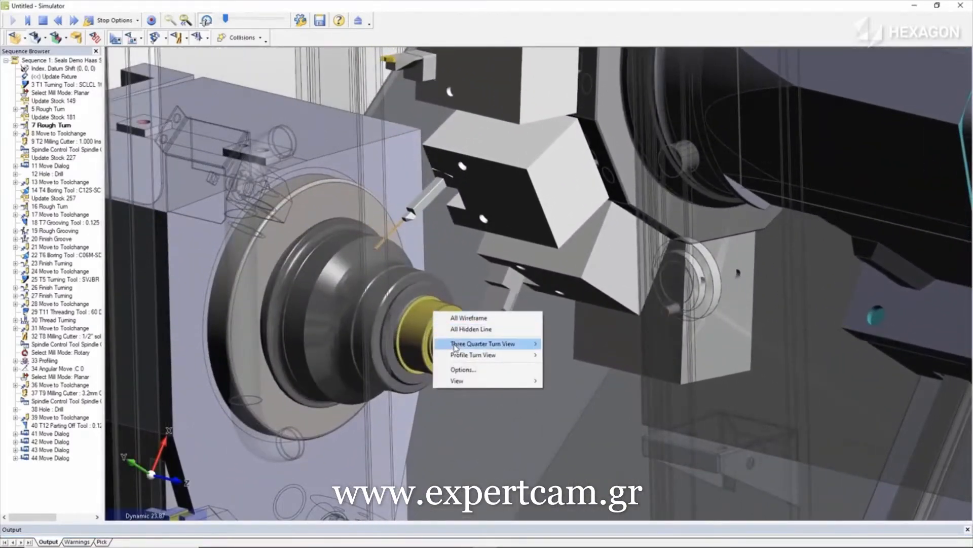
mouse_move(454, 356)
mouse_move(484, 344)
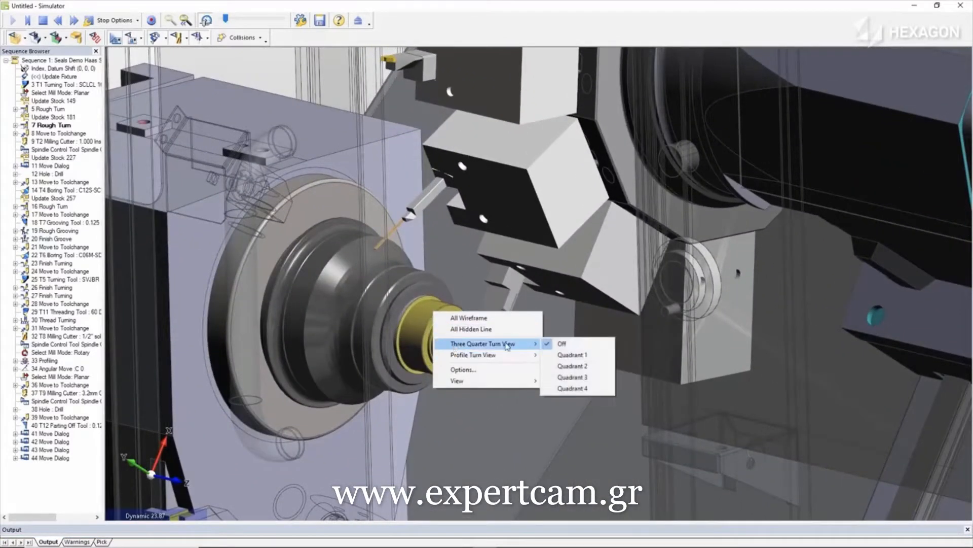
click(581, 367)
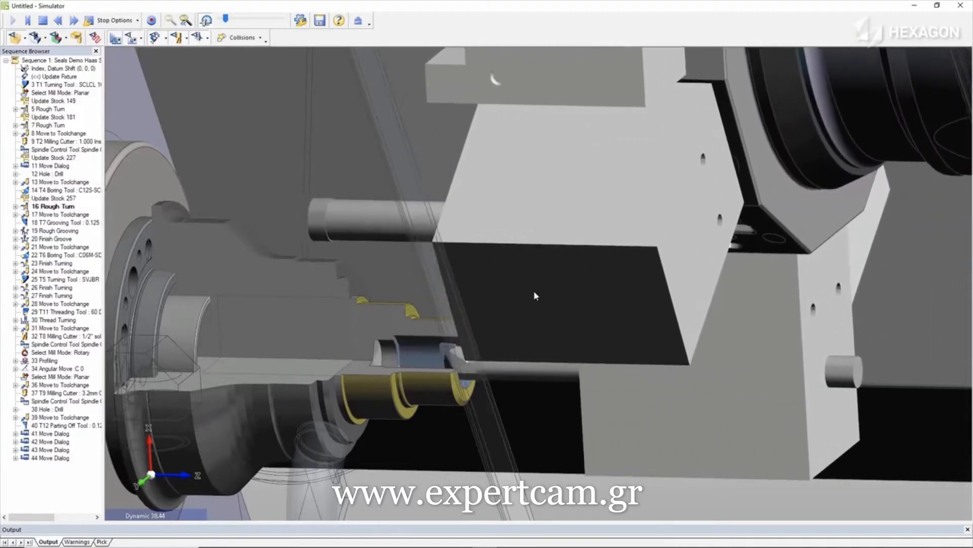
Turn off the three-quarter section so the whole part displays, and raise the simulation speed
right_click(409, 269)
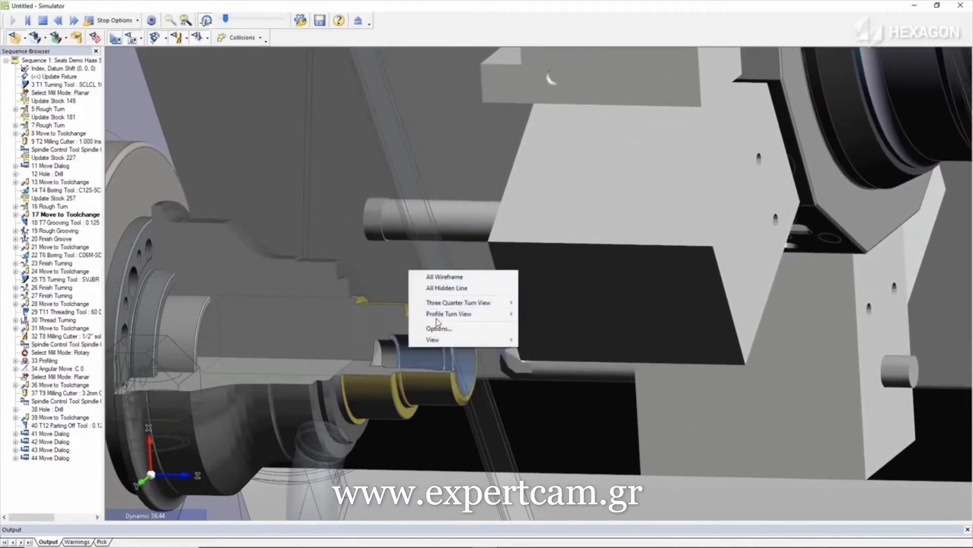
mouse_move(456, 314)
click(554, 324)
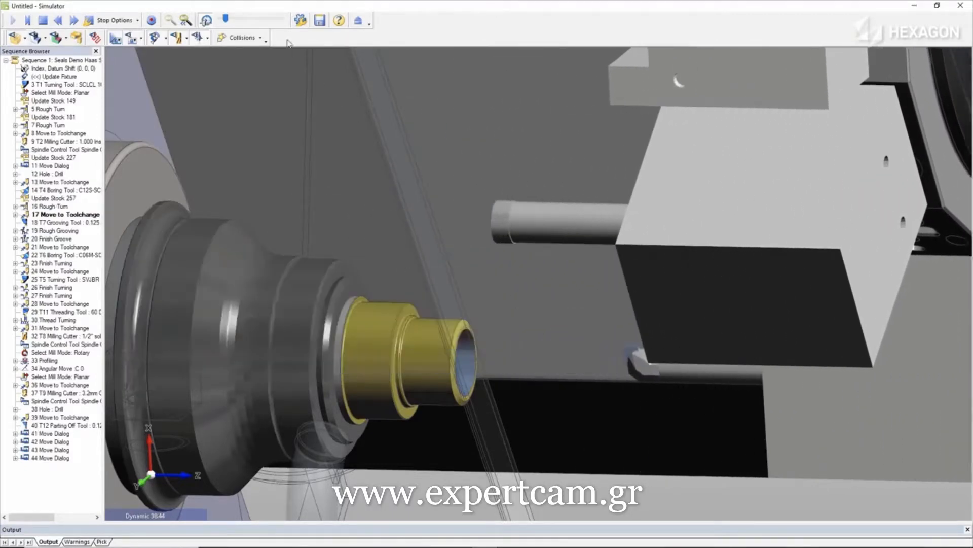
drag(230, 21, 251, 22)
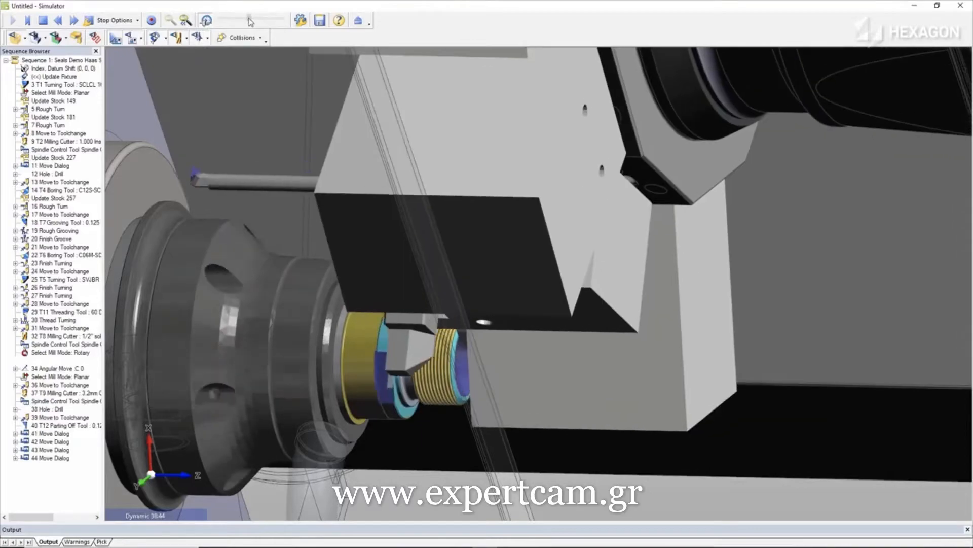
Examine the machined seal and the parting-off tool from several angles, and exit the simulator
middle_drag(382, 224, 425, 188)
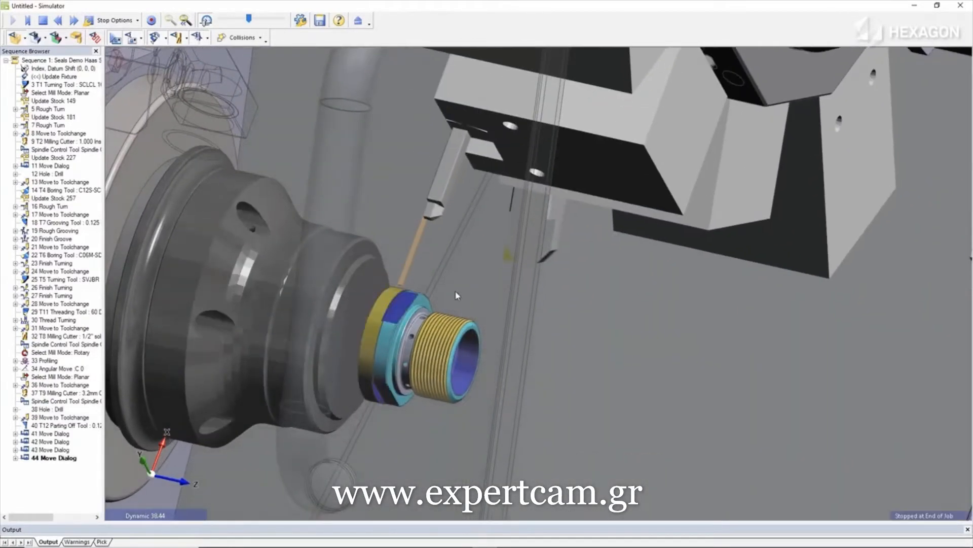
middle_drag(390, 332, 446, 335)
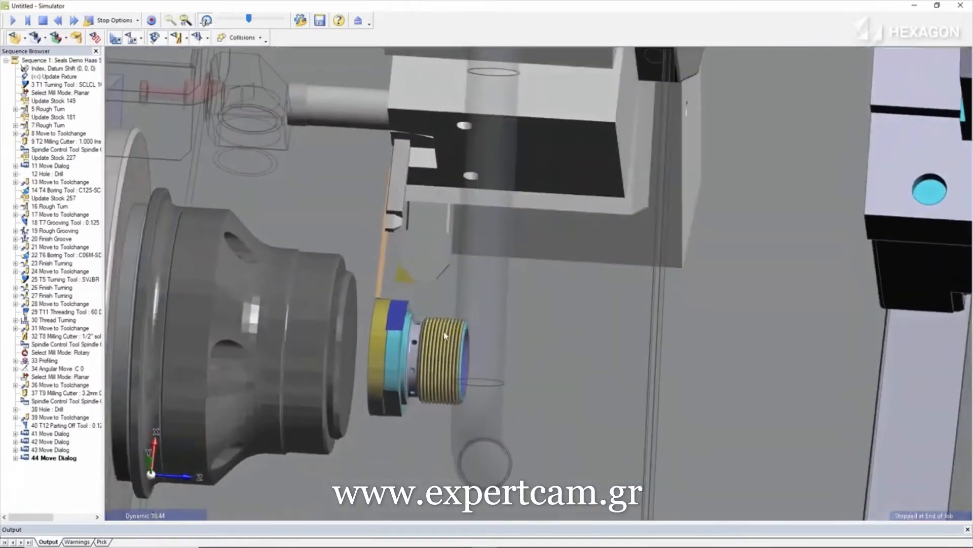
click(358, 20)
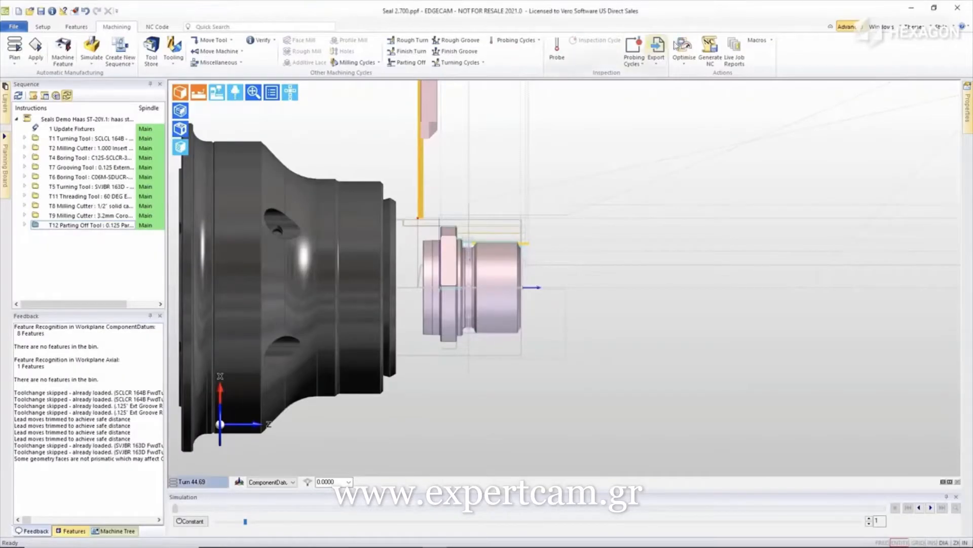
Generate the CNC code for the sequence to the file O3002.nc
click(708, 51)
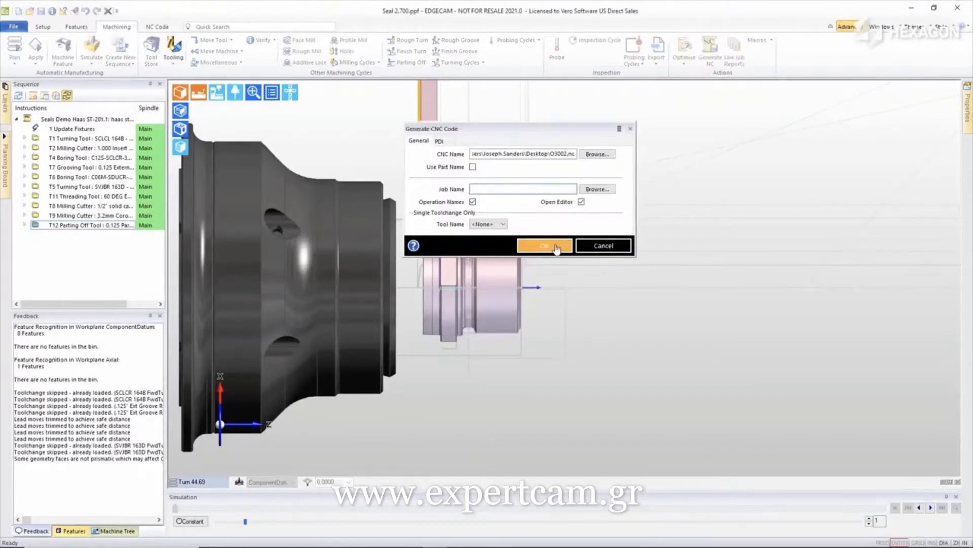
click(556, 246)
click(515, 296)
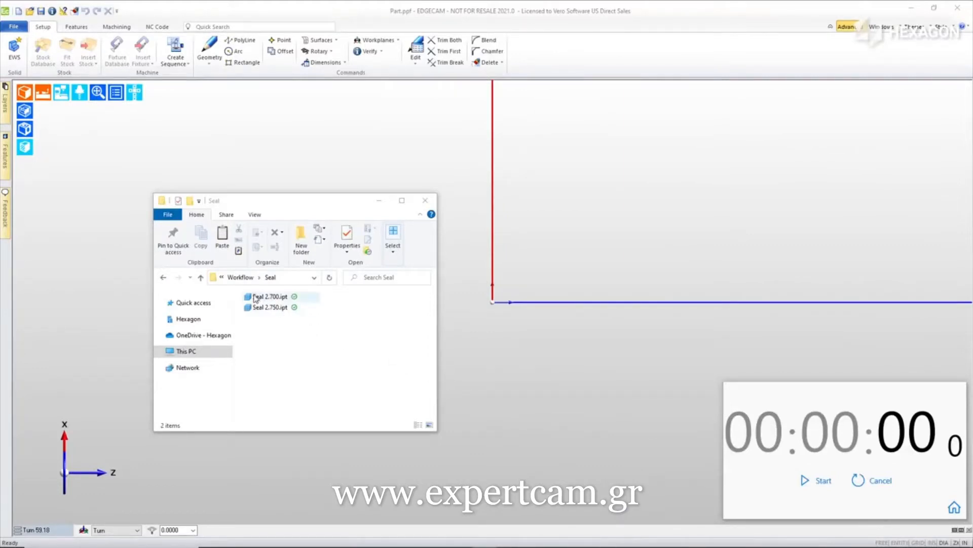
Load Seal 2.700.ipt from the Seal folder into the empty part session and start the stopwatch
drag(255, 299, 572, 387)
click(808, 481)
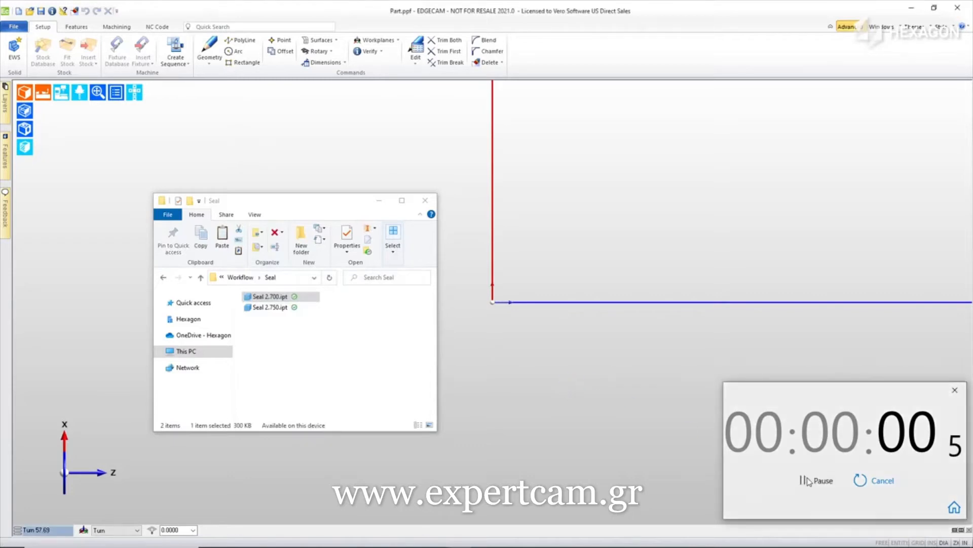
click(379, 203)
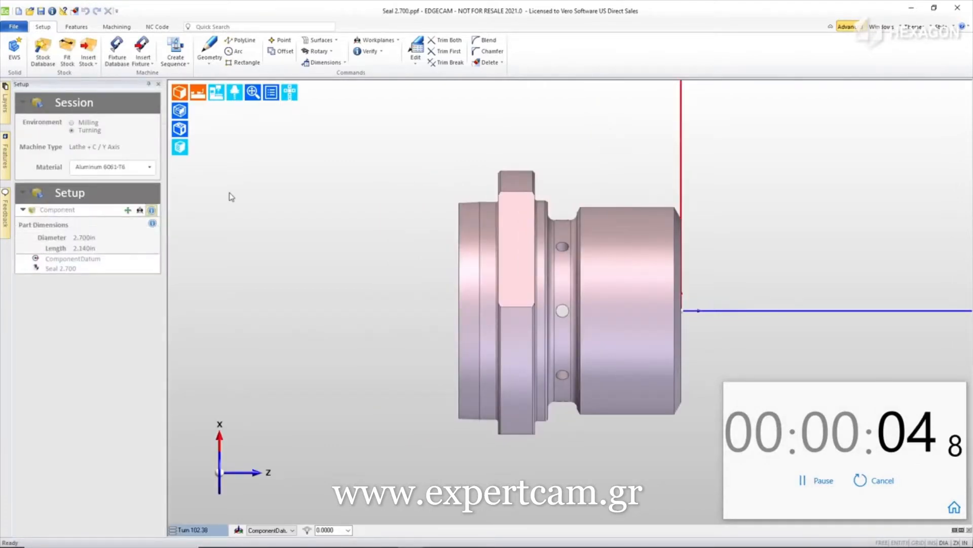
Fit stock around the seal with a length of 6 in, a front face offset of 0.025 in and a diameter of 2.875 in
click(67, 51)
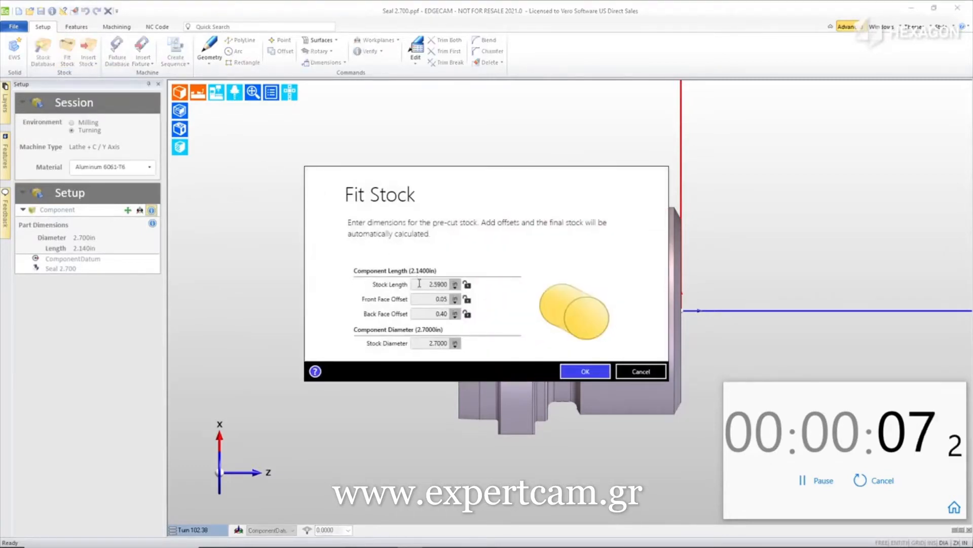
click(419, 283)
text(6)
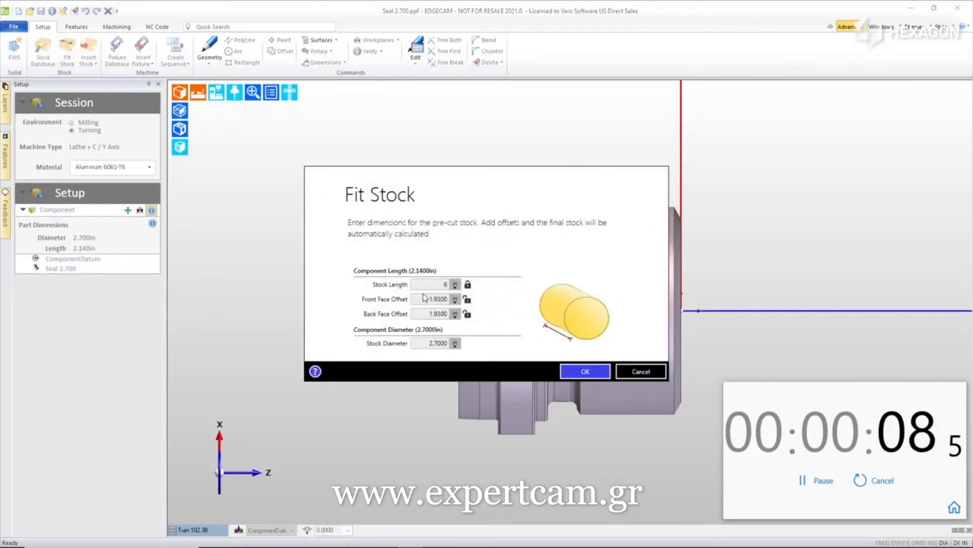
click(425, 299)
text(0.025)
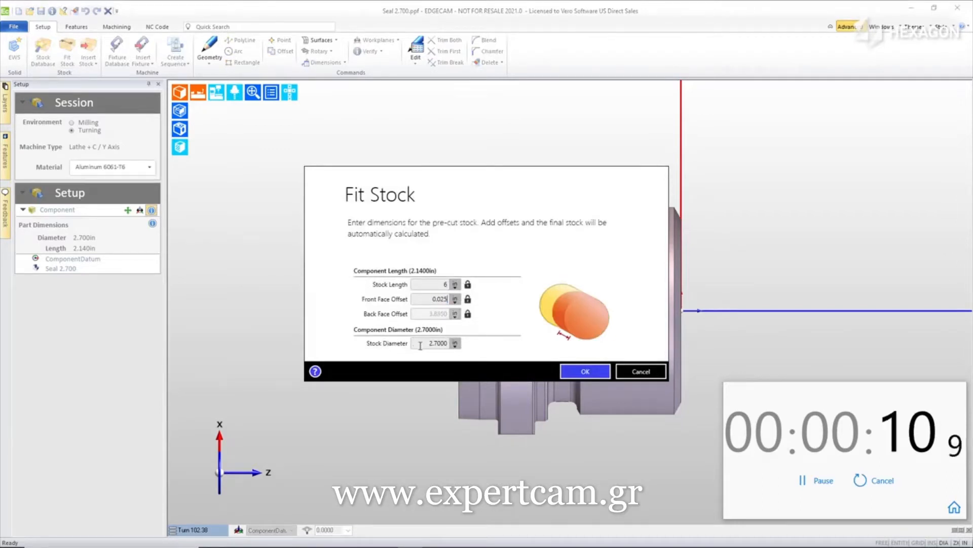
click(421, 345)
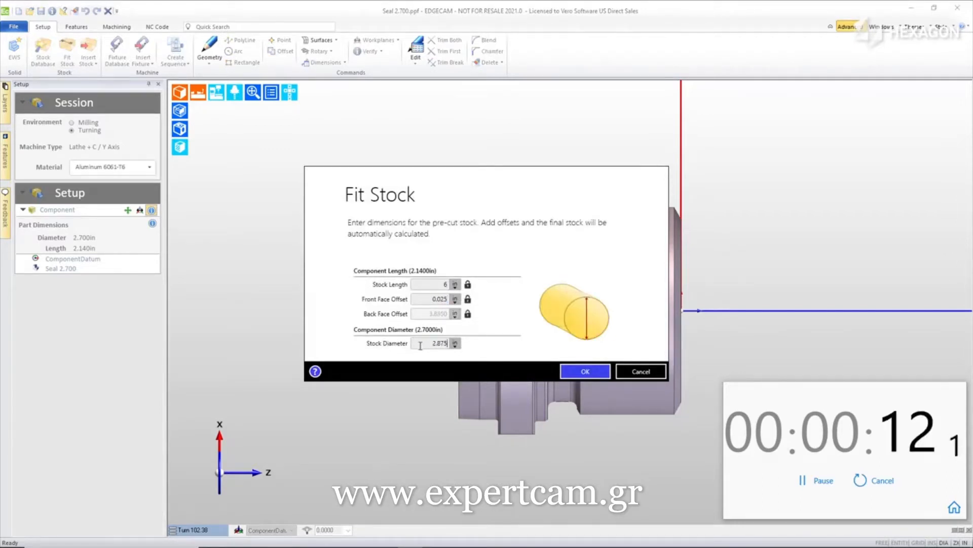
key(Return)
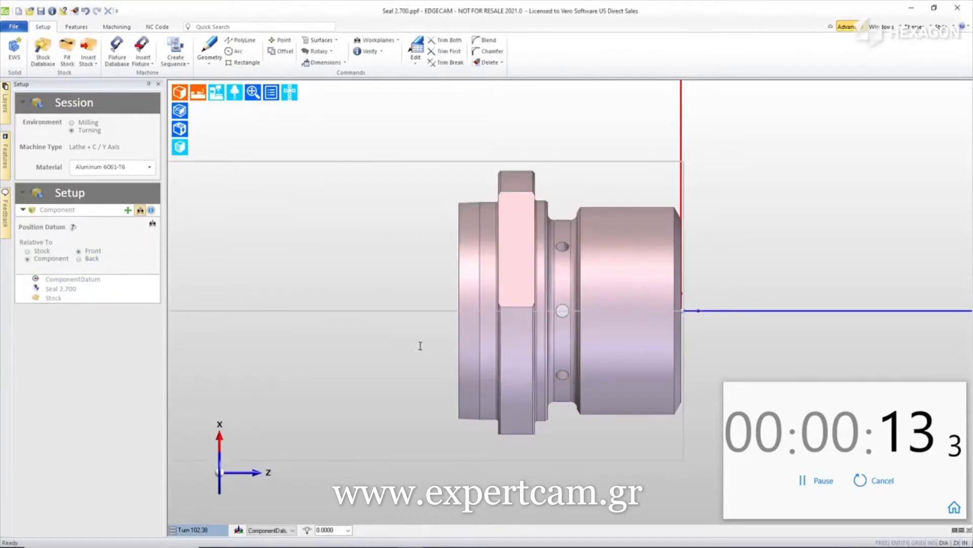
Add the Royal QG 44061 collet chuck from the fixture database with a part stick out of 2.5 in
click(116, 55)
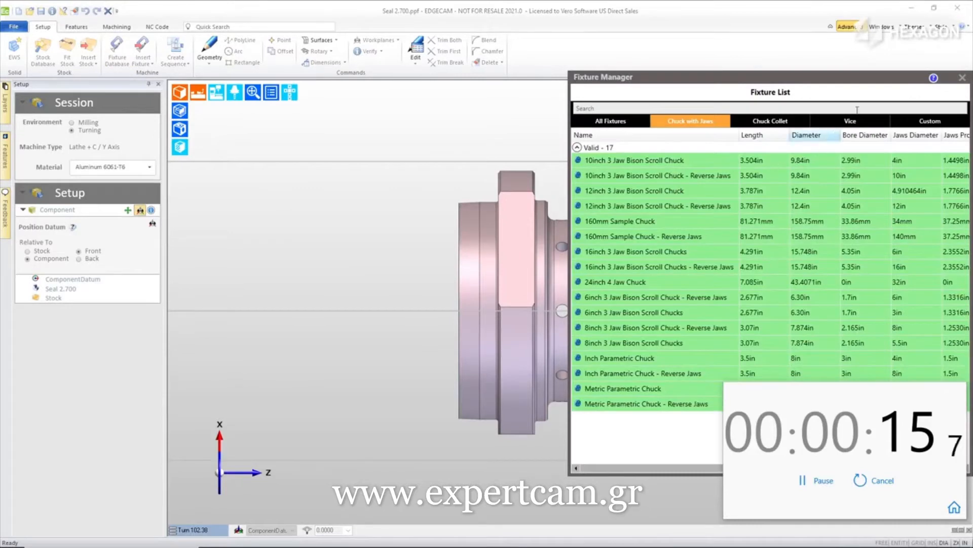
click(788, 122)
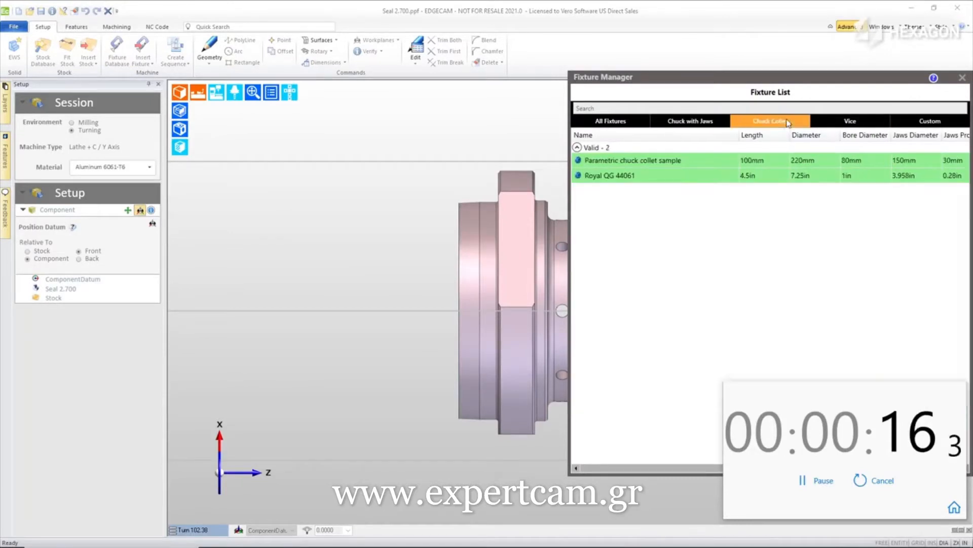
click(609, 177)
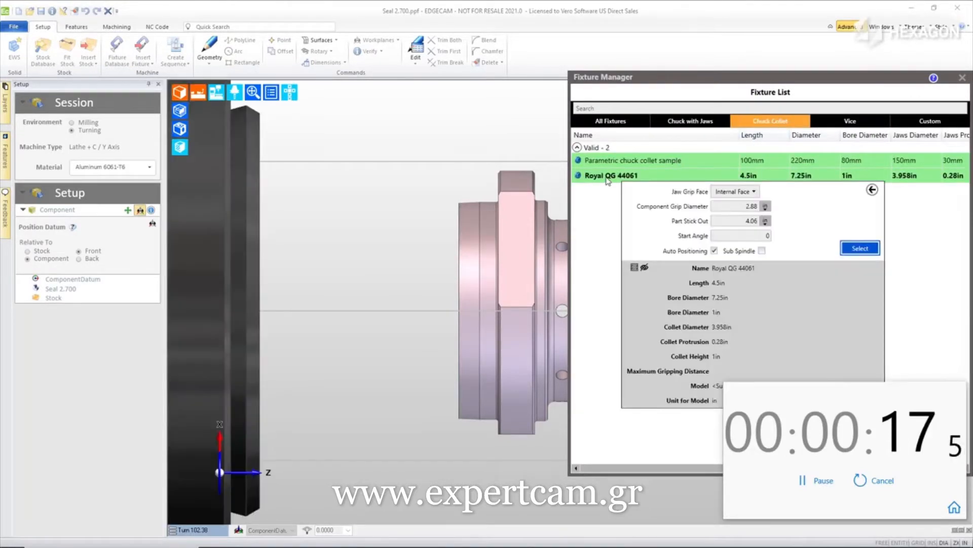
click(152, 211)
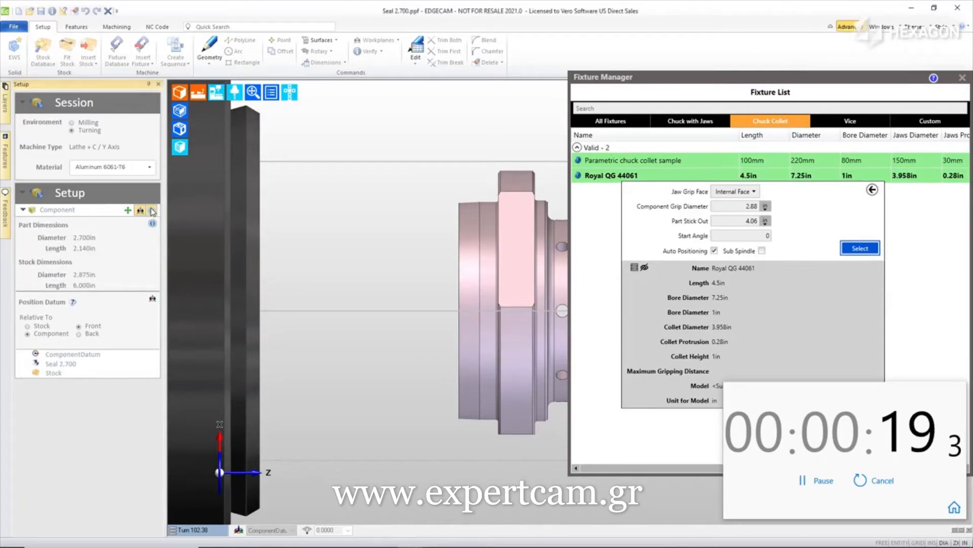
double_click(740, 222)
text(2.5)
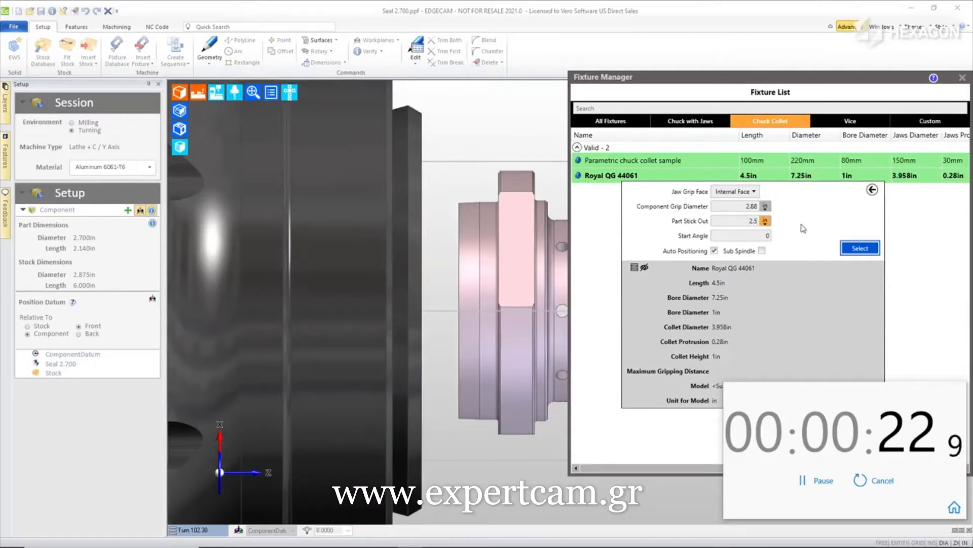
click(860, 248)
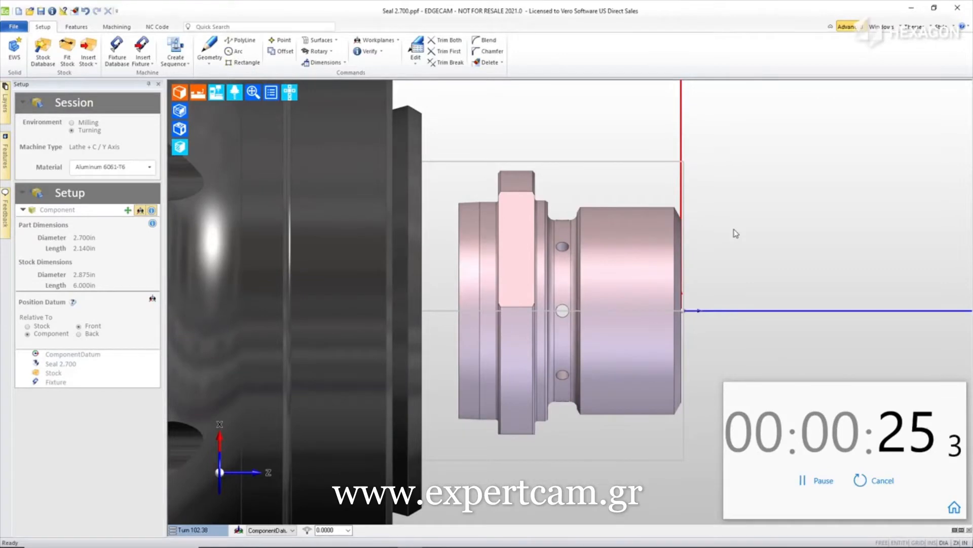
Create a turning sequence on the Haas ST-20Y.tcp machine with the Seals Demo Haas ST-20Y toolkit and ComponentDatum as the initial datum
click(176, 59)
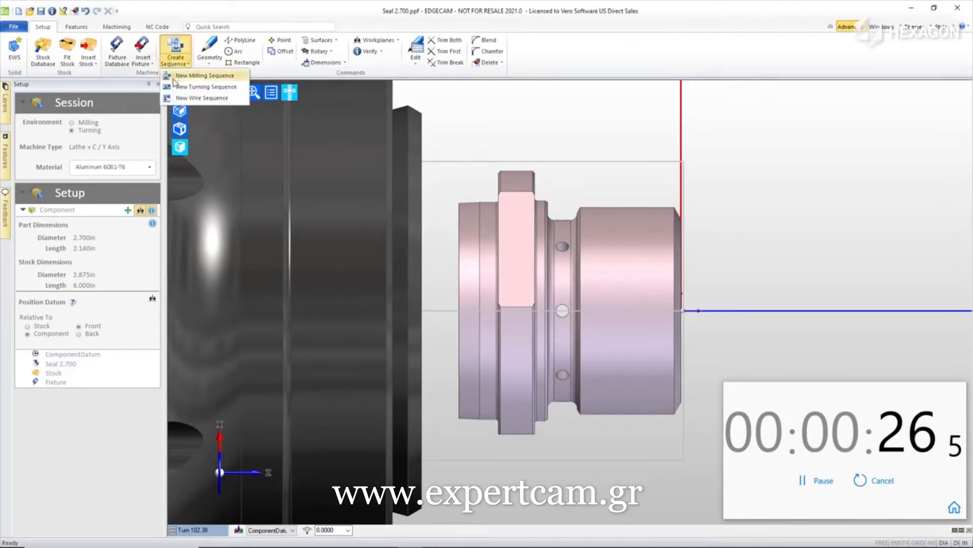
click(175, 87)
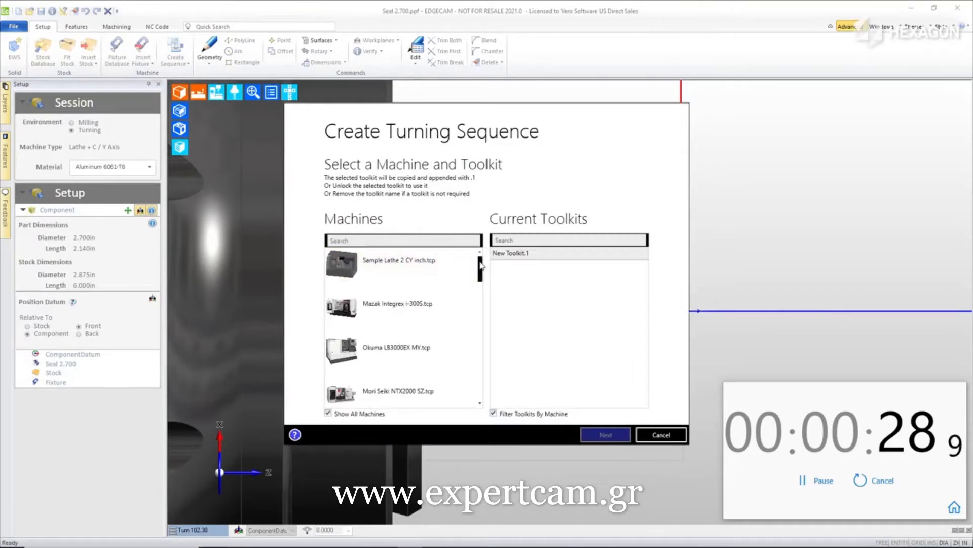
drag(481, 266, 481, 298)
click(393, 332)
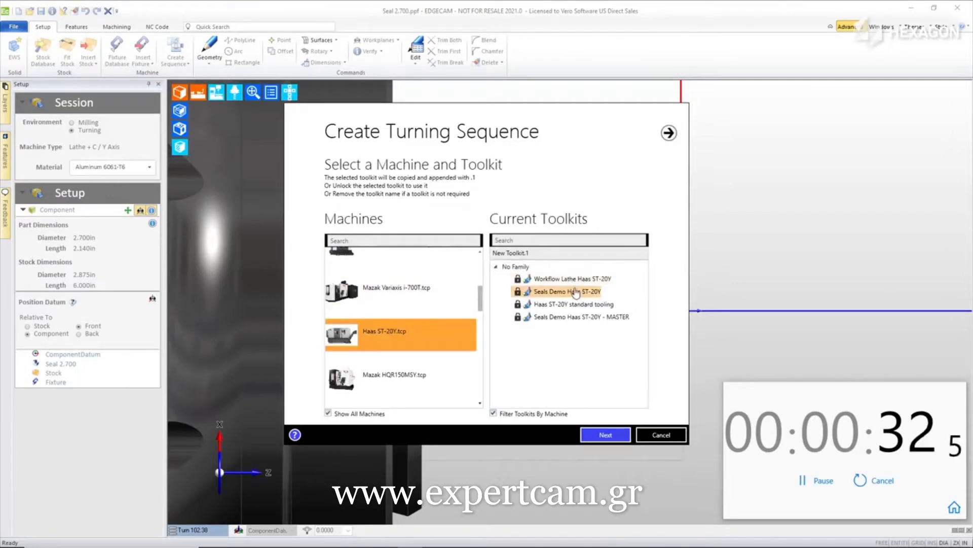
click(610, 436)
click(583, 323)
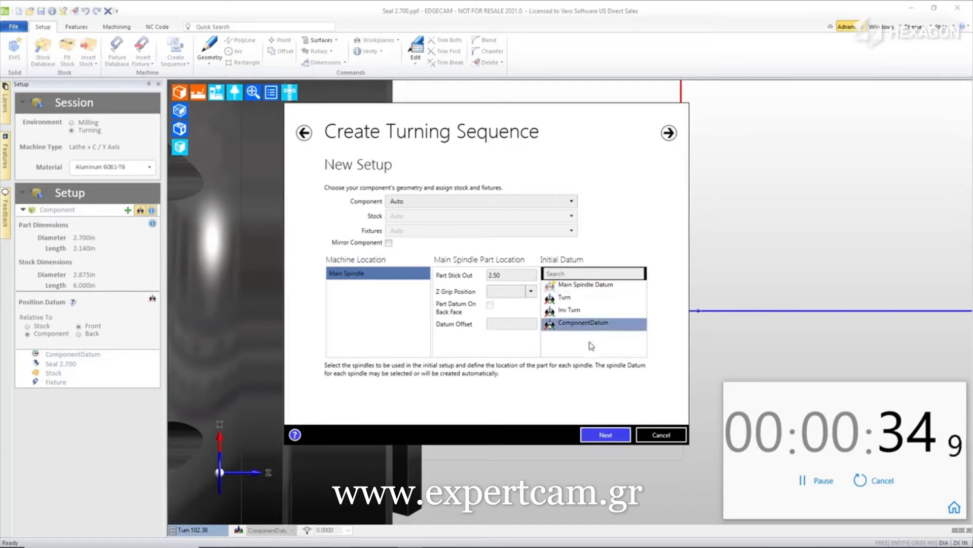
click(603, 435)
click(603, 435)
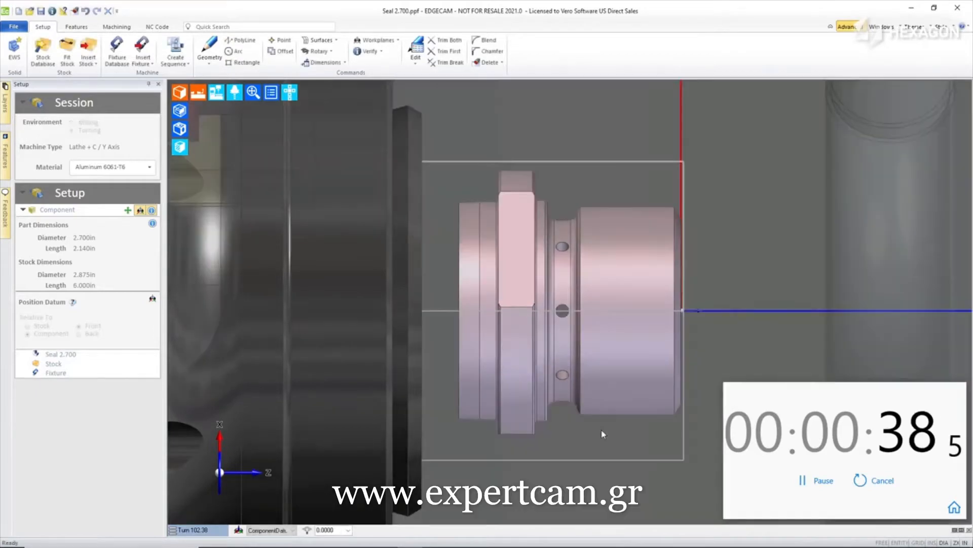
Set the seal's C orientation by picking a flat face on its flange
scroll(602, 431, down, 4)
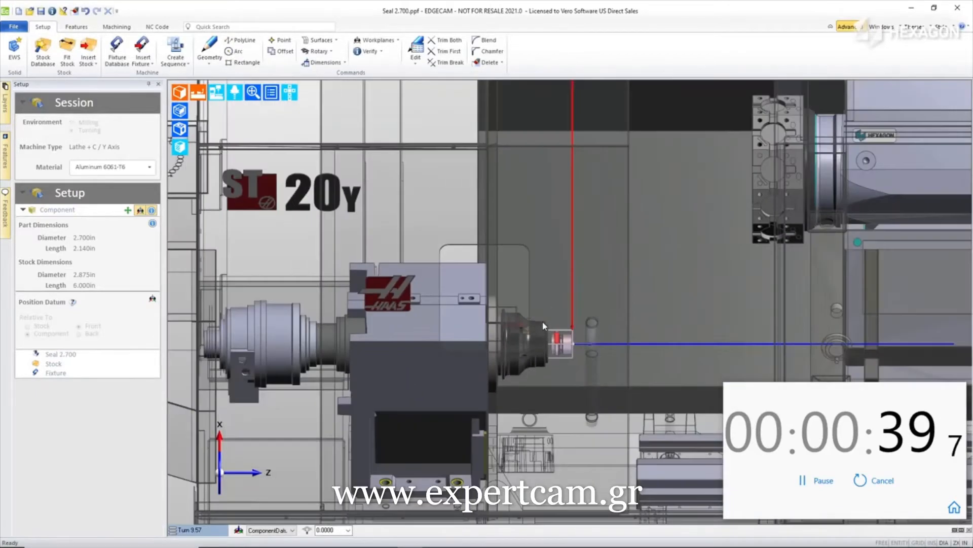
middle_drag(528, 342, 524, 293)
scroll(541, 343, up, 8)
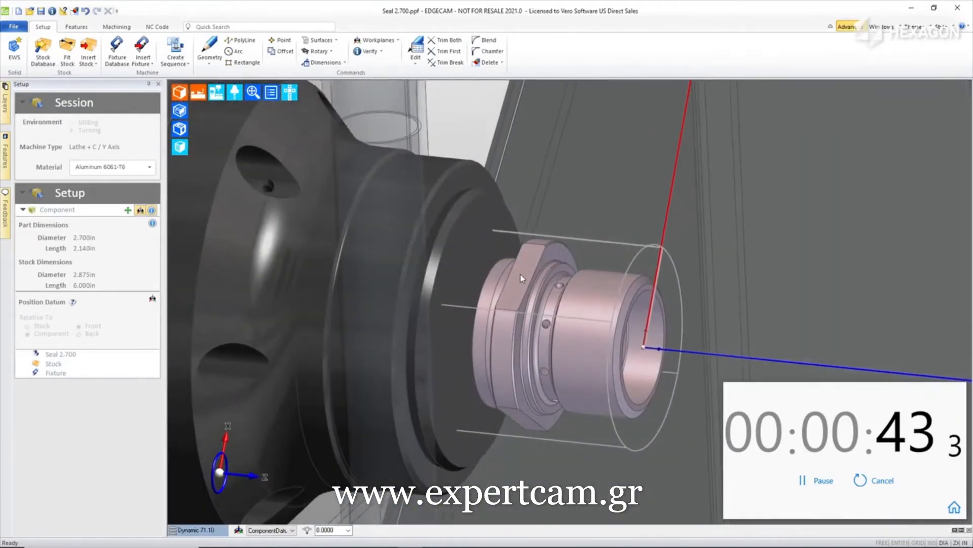
click(128, 210)
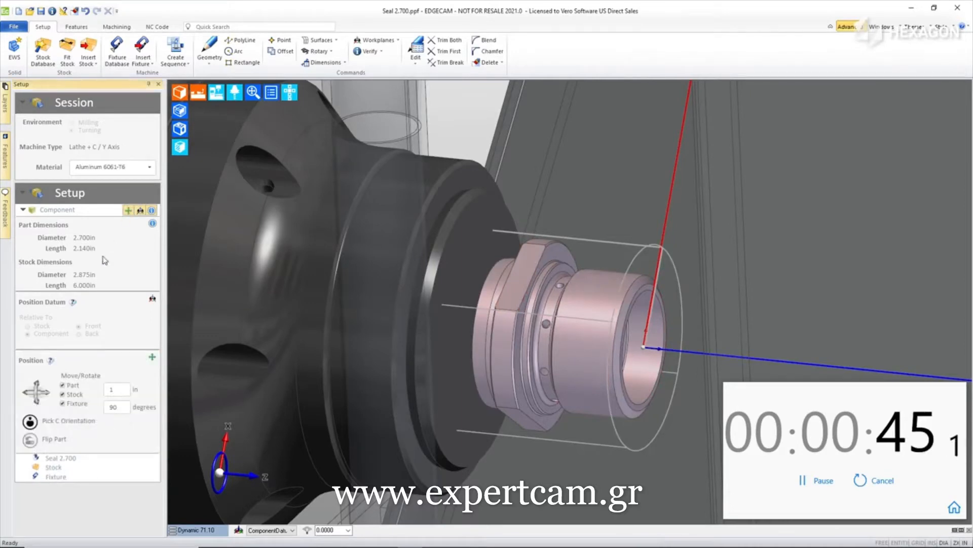
click(30, 421)
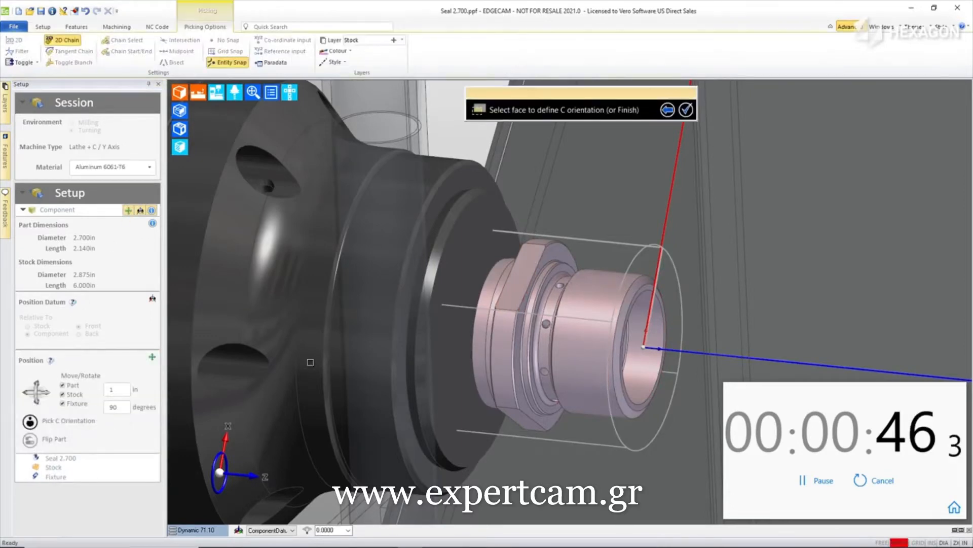
click(519, 270)
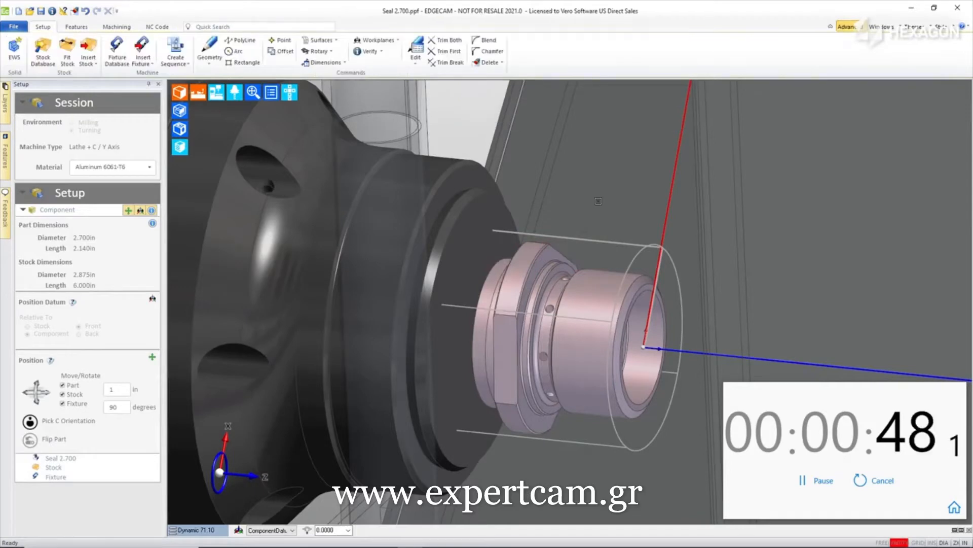
Find the seal's front turning features and its milling features, excluding 2D pockets and 2D bosses, without selecting extra faces
click(77, 27)
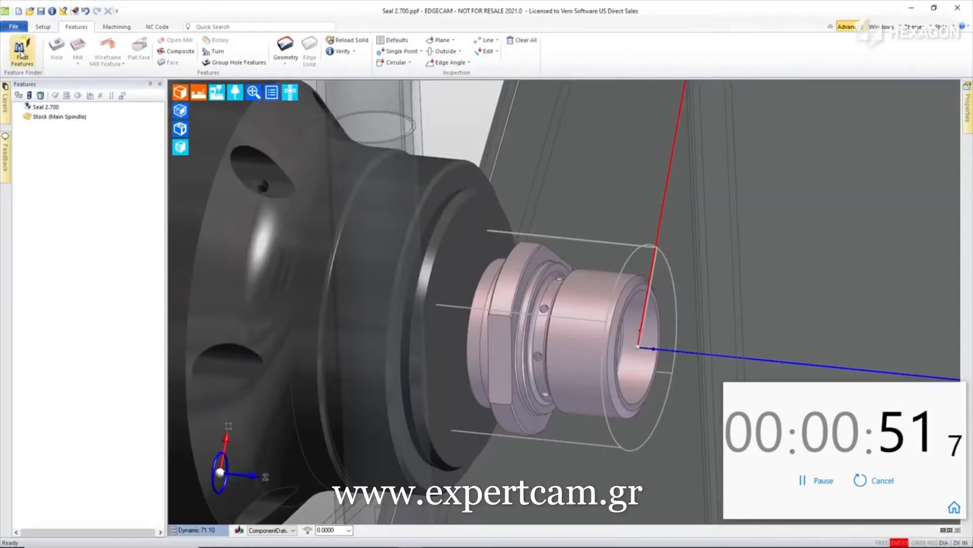
click(21, 55)
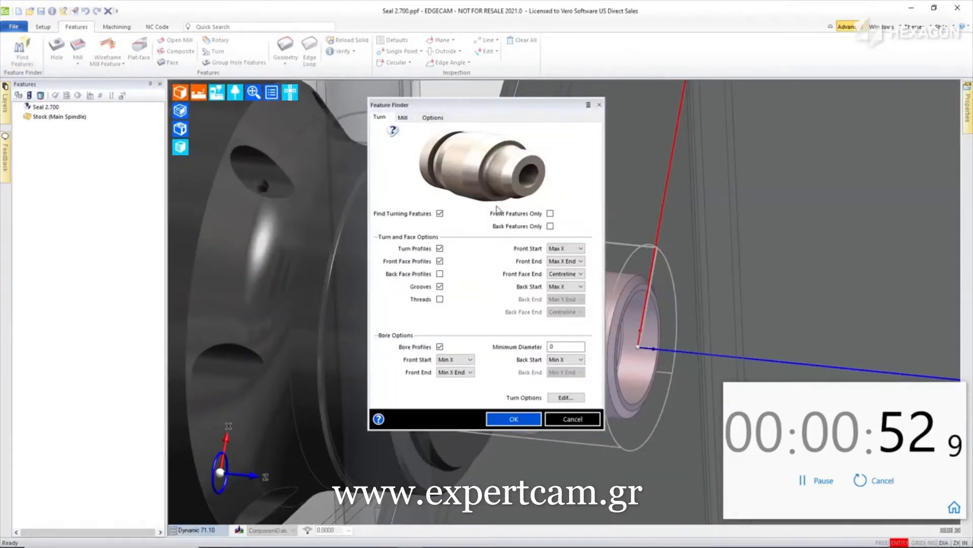
click(551, 213)
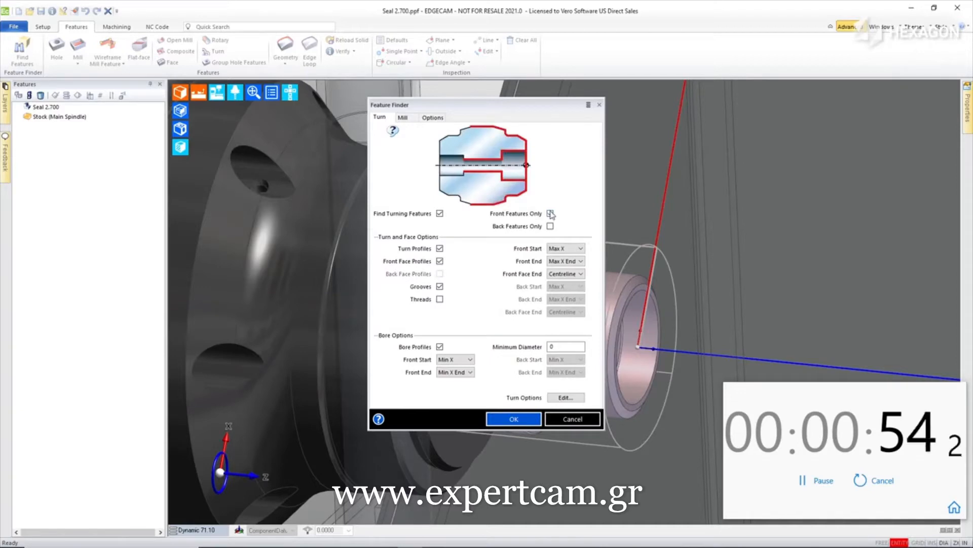
click(404, 117)
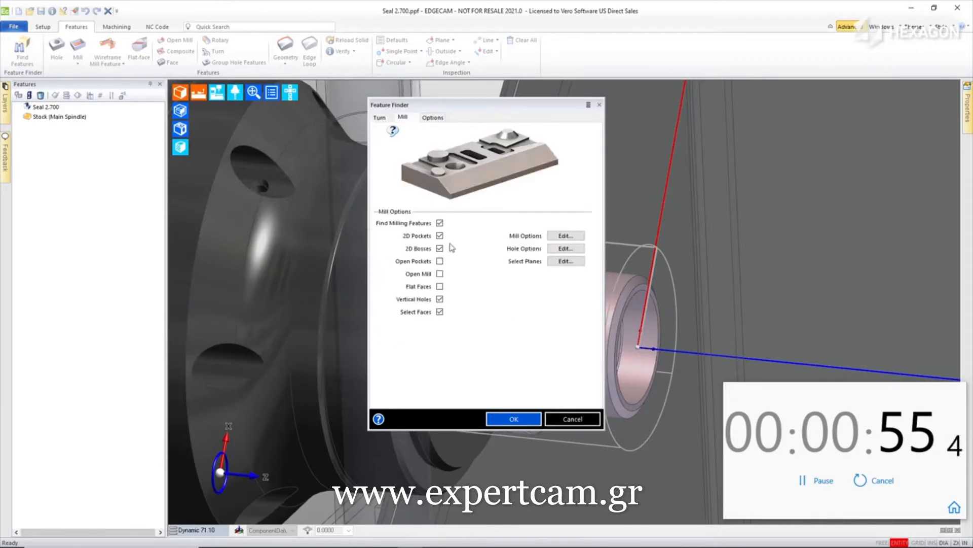
click(440, 236)
click(440, 248)
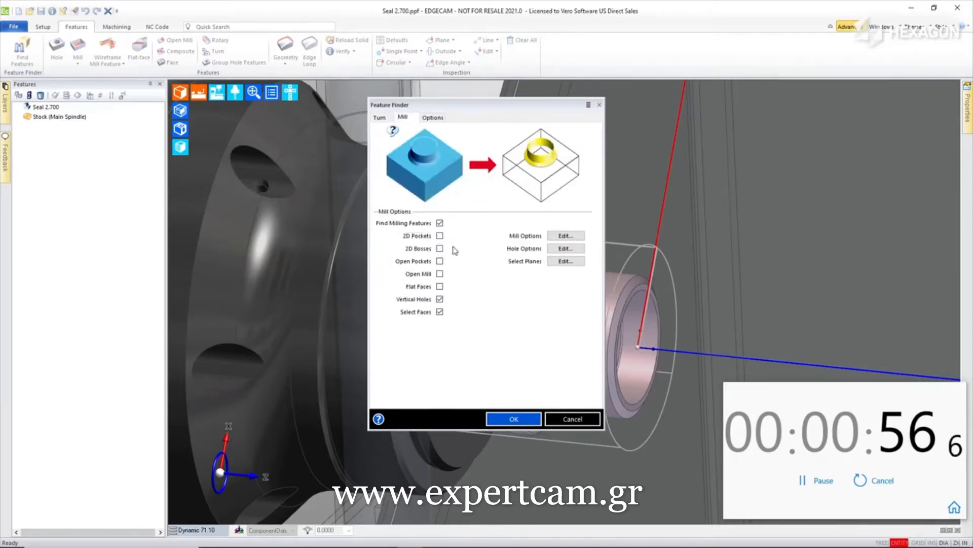
click(510, 418)
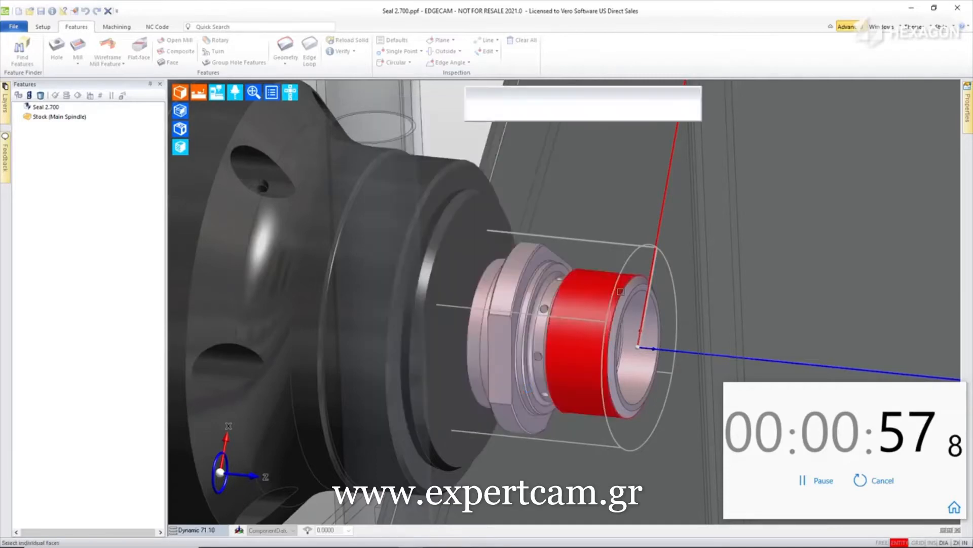
right_click(723, 247)
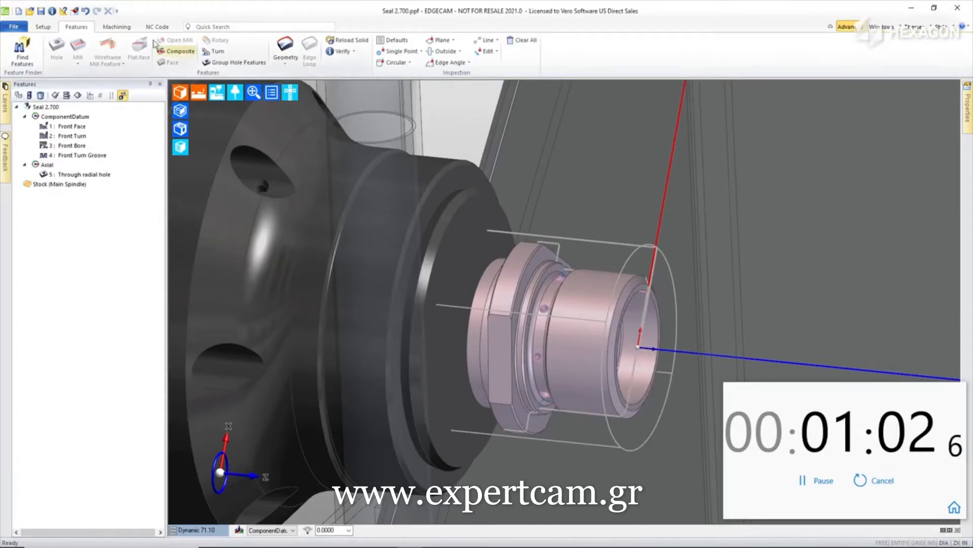
Go to the machining environment, pause the stopwatch, and close it after returning to the part setup
click(121, 27)
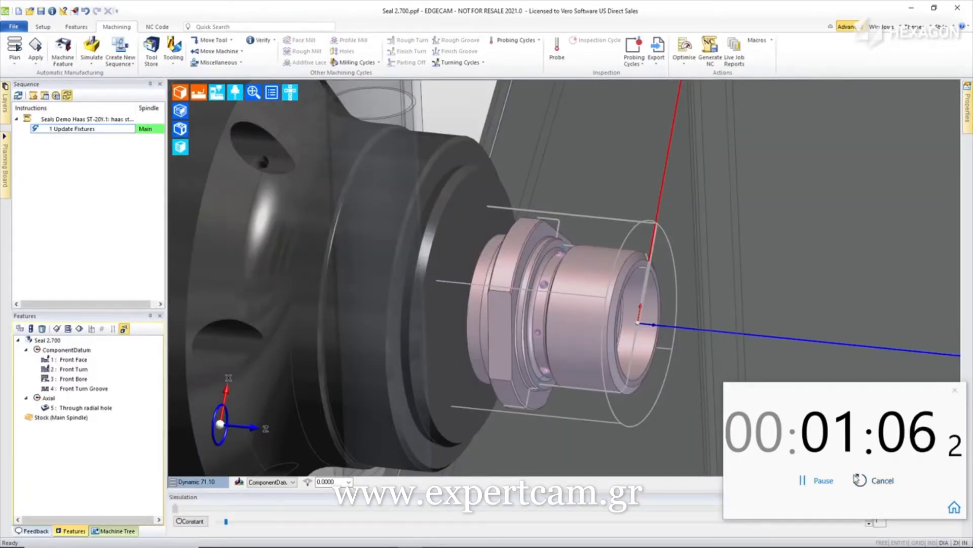
click(816, 480)
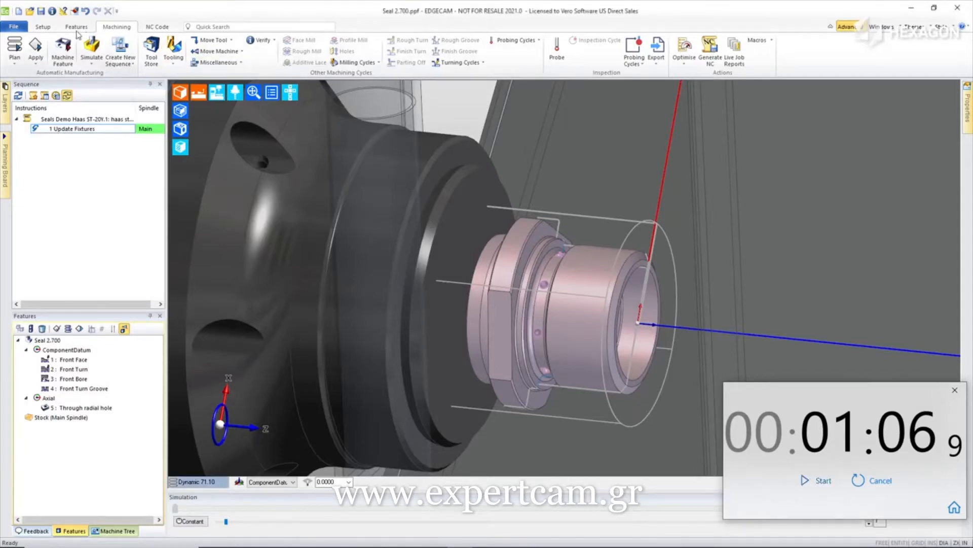
click(42, 28)
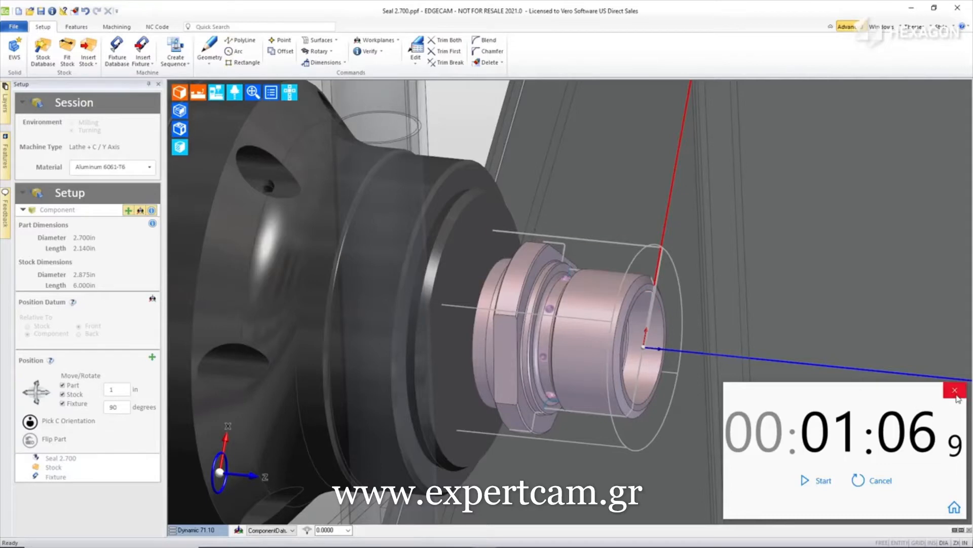
click(955, 391)
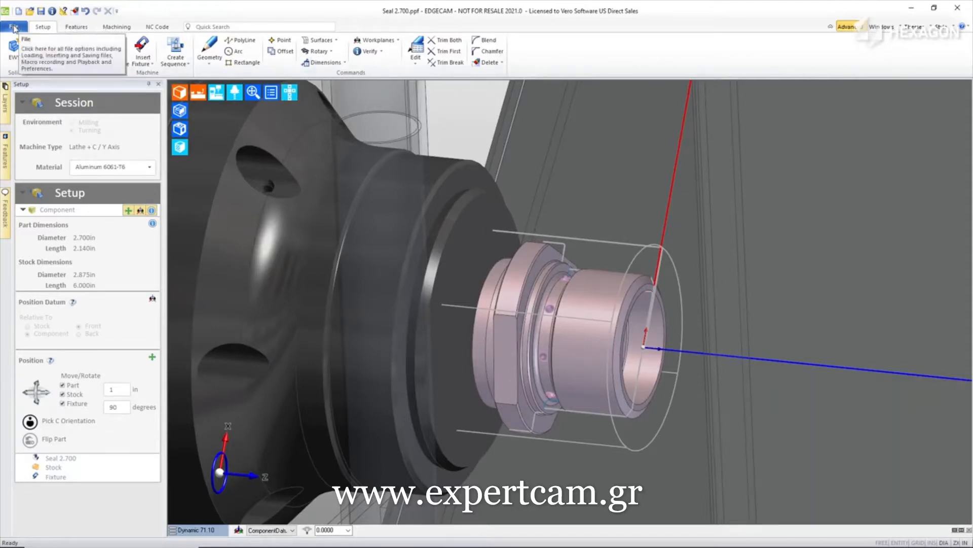
Turn off Select Environment, Align for Turning and Align for Milling in the solids alignment preferences
click(14, 27)
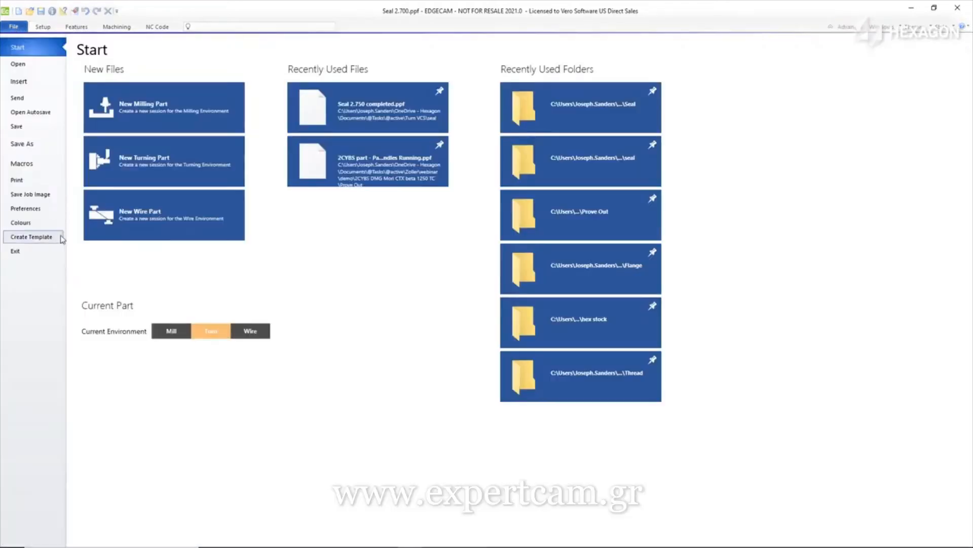
click(30, 207)
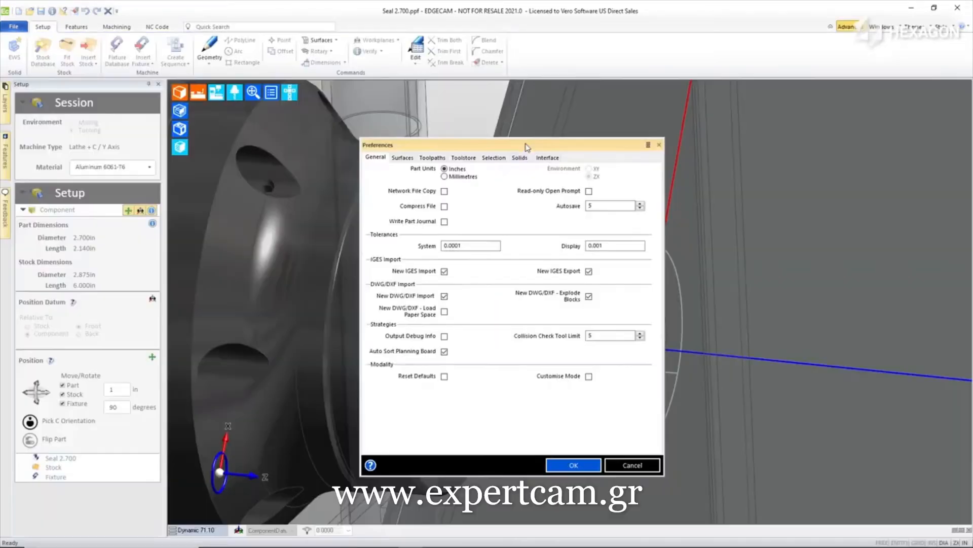
click(520, 157)
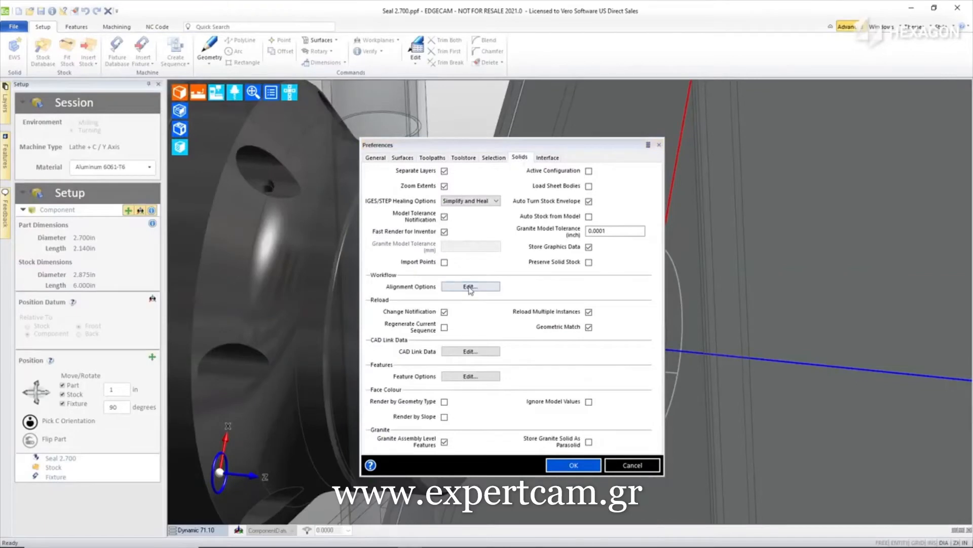
click(470, 287)
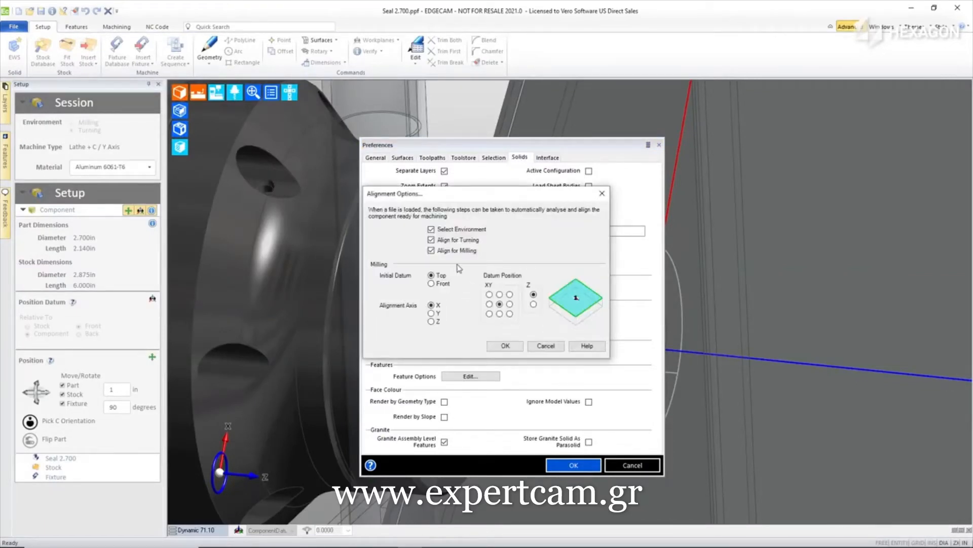
click(431, 240)
click(431, 251)
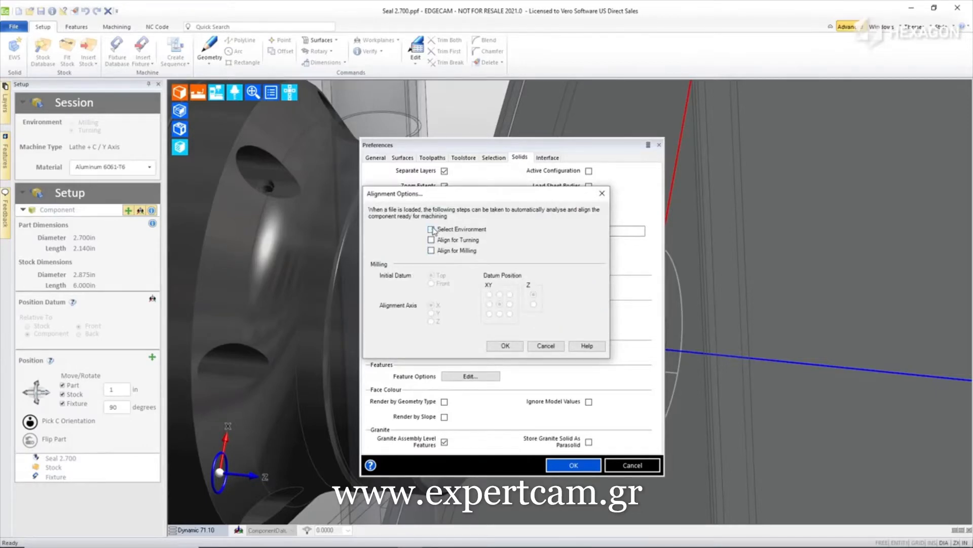
click(505, 347)
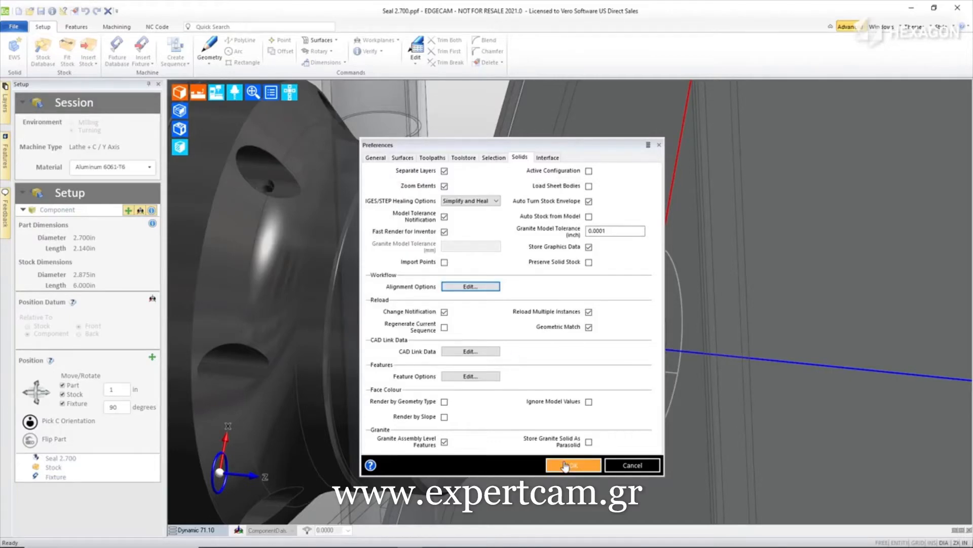
click(565, 466)
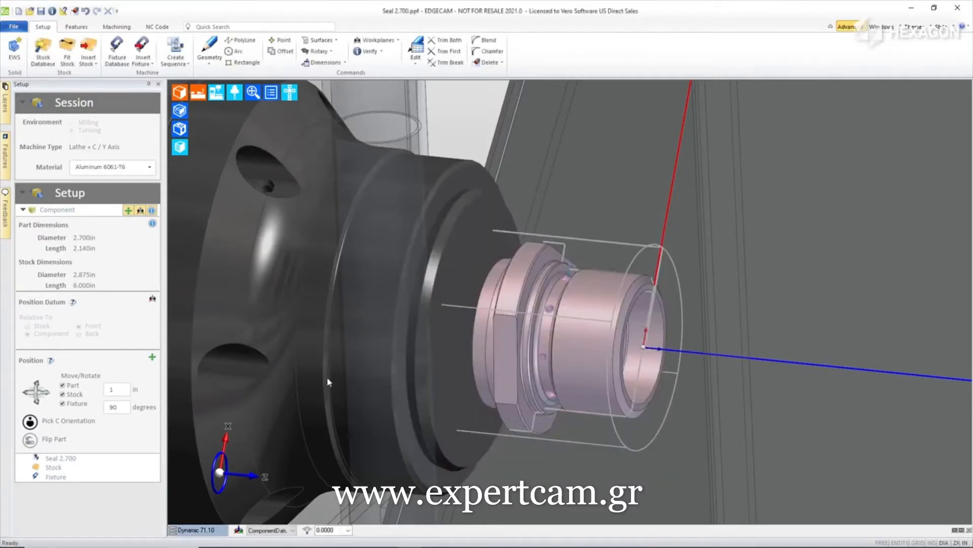
Load Seal 2.700.ipt from the Seal folder again as a fresh part
key(alt+Tab)
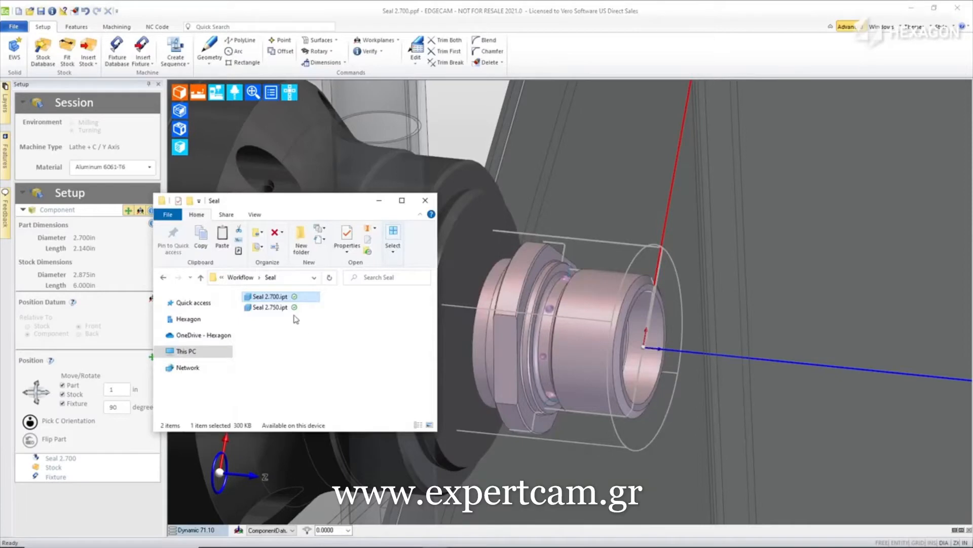
drag(294, 295, 701, 242)
click(492, 304)
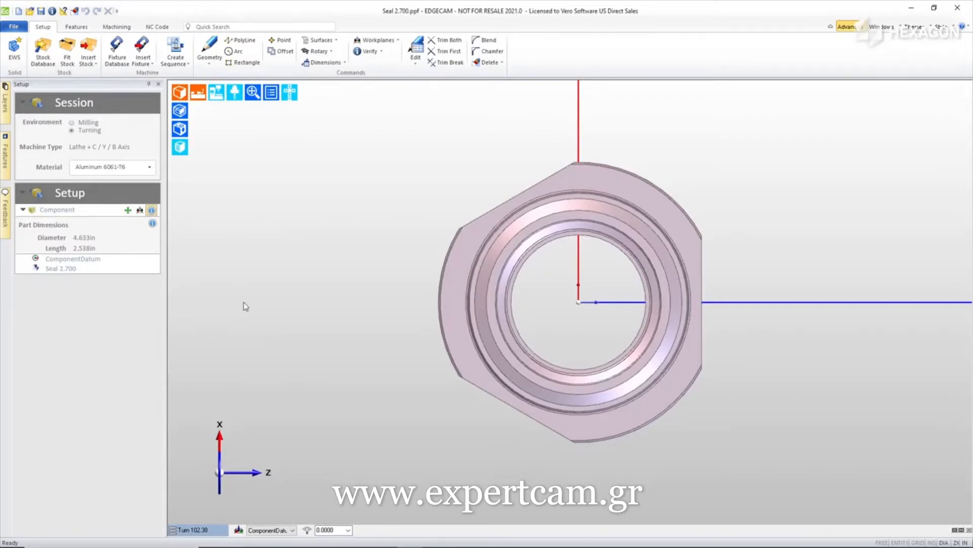
Align the seal with its outer cylindrical face as rotation axis, the barrel's end face as origin plane and a flange flat for C orientation
middle_drag(362, 379, 496, 282)
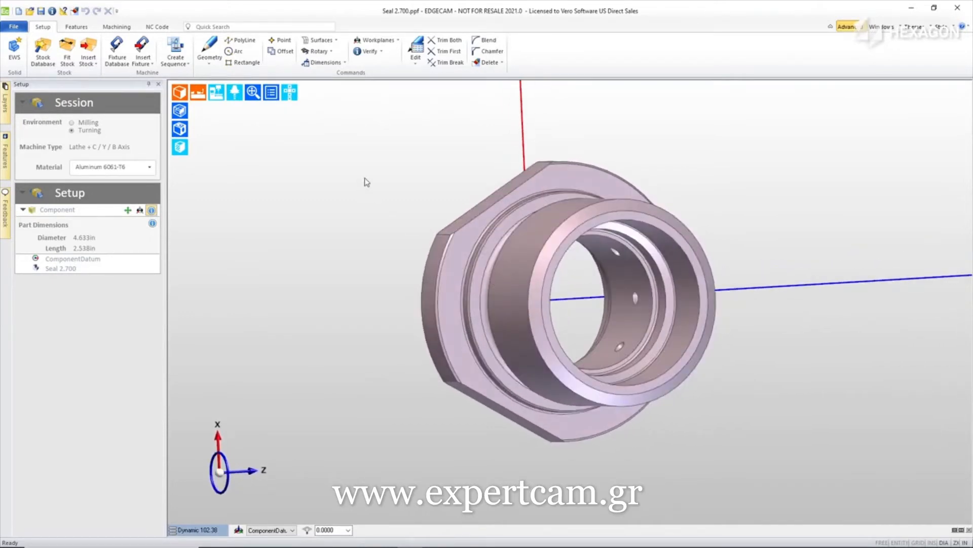
click(416, 59)
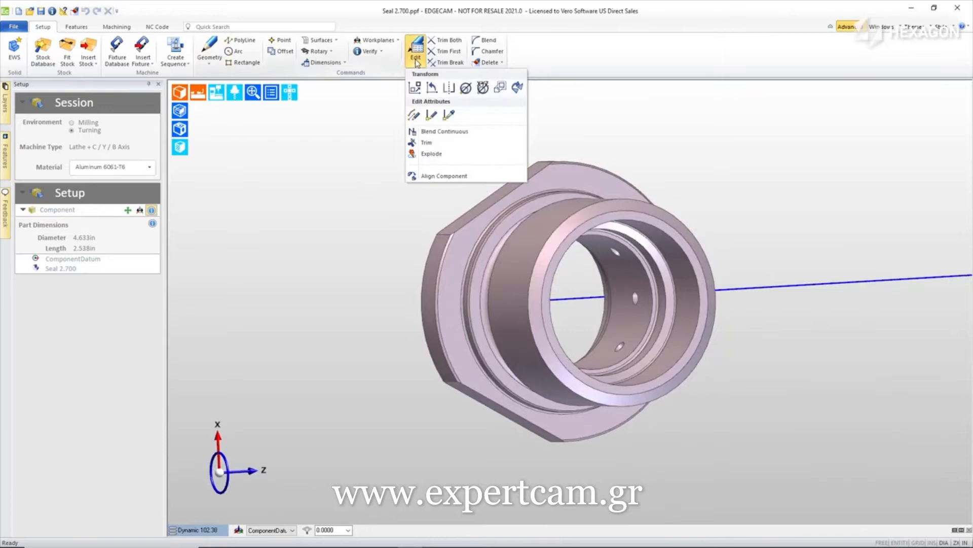
click(425, 176)
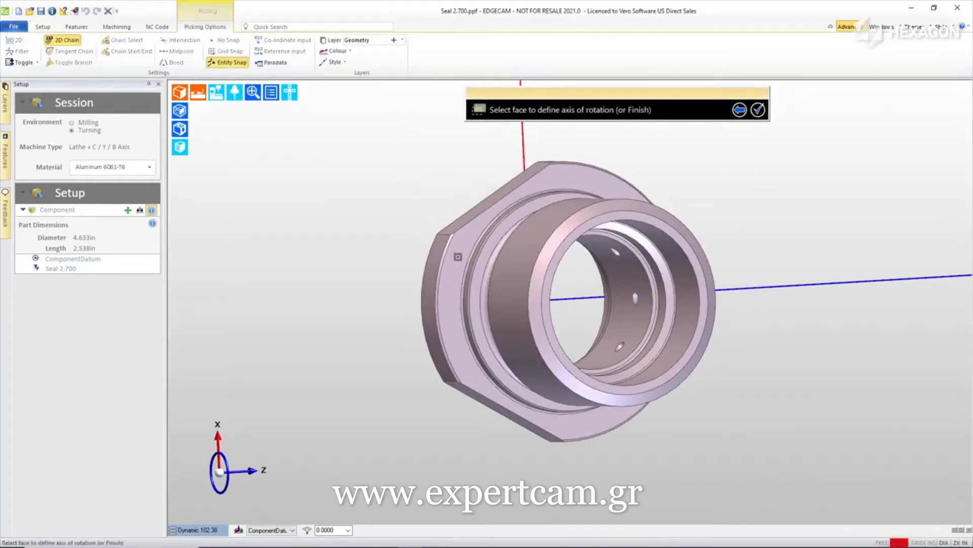
click(509, 257)
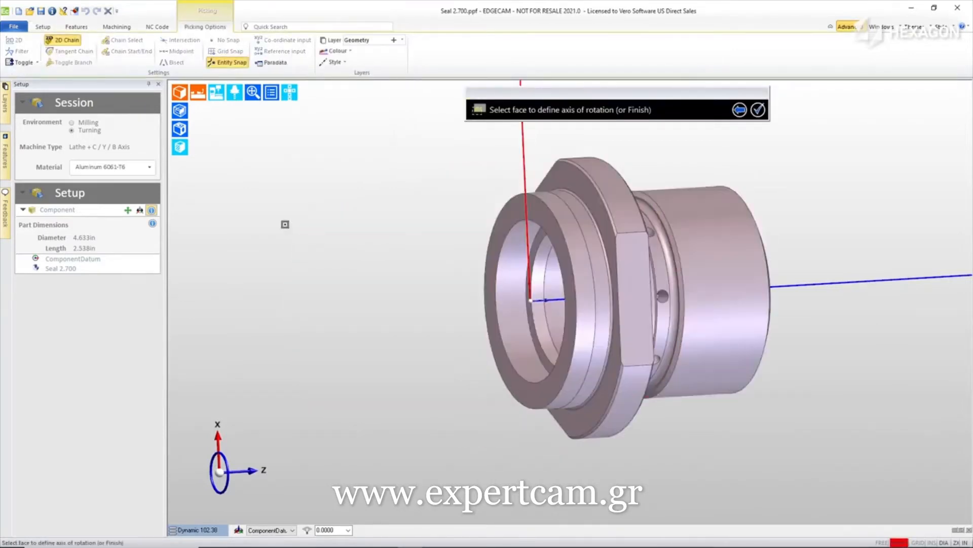
click(520, 251)
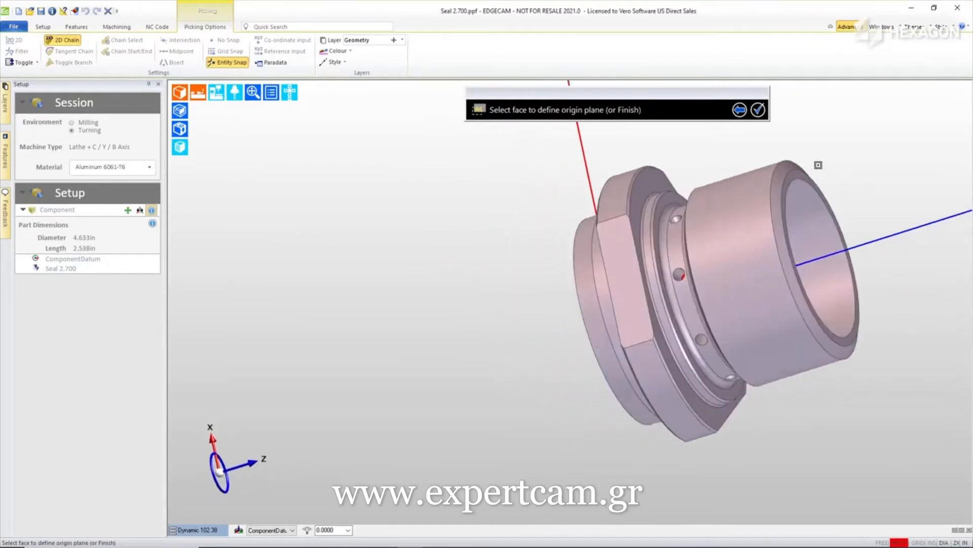
click(808, 175)
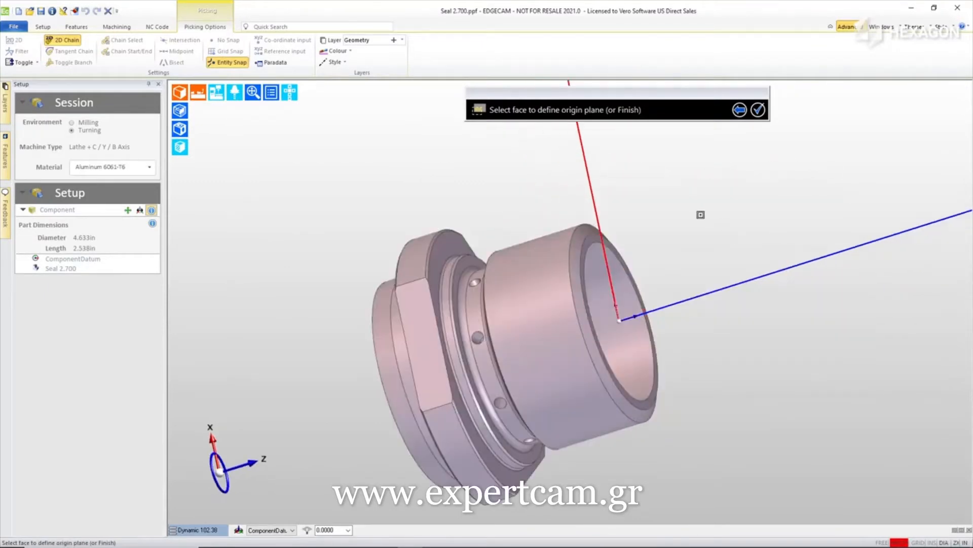
right_click(701, 215)
middle_drag(694, 300, 604, 351)
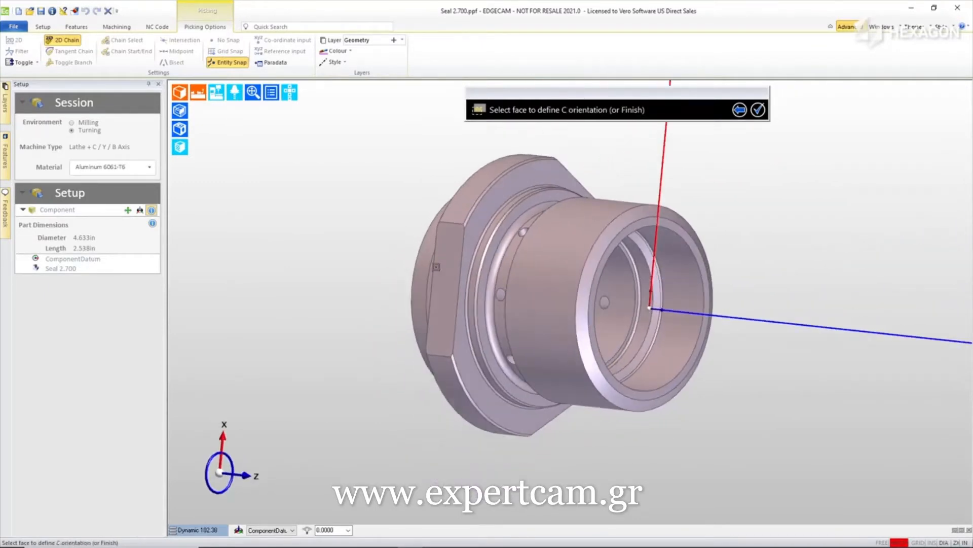
click(452, 263)
right_click(316, 176)
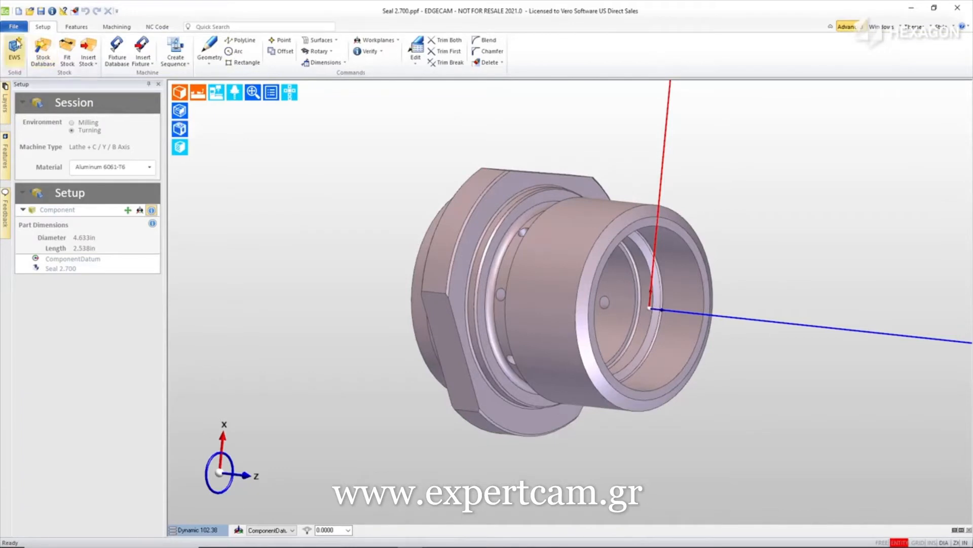
Turn on Select Environment, Align for Turning and Align for Milling in the solids alignment preferences
click(13, 27)
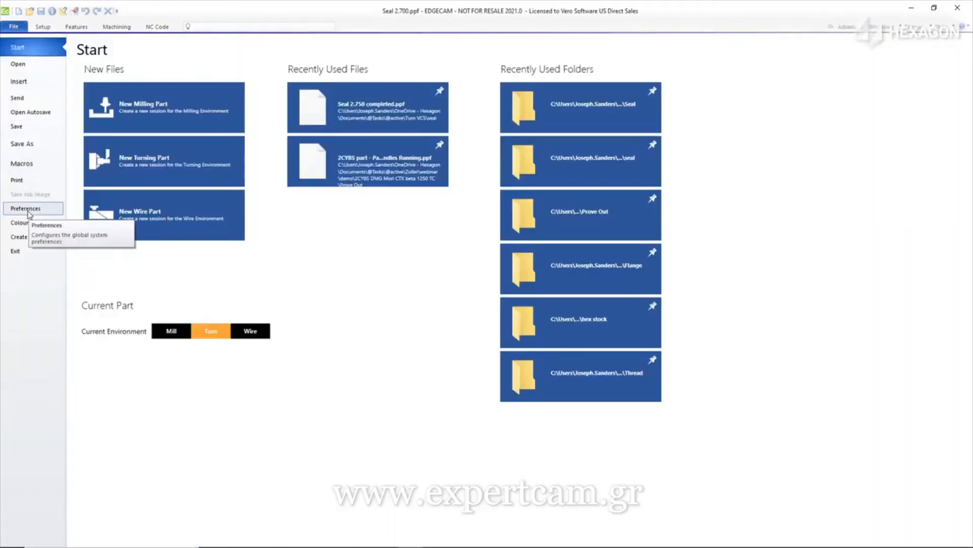
click(28, 208)
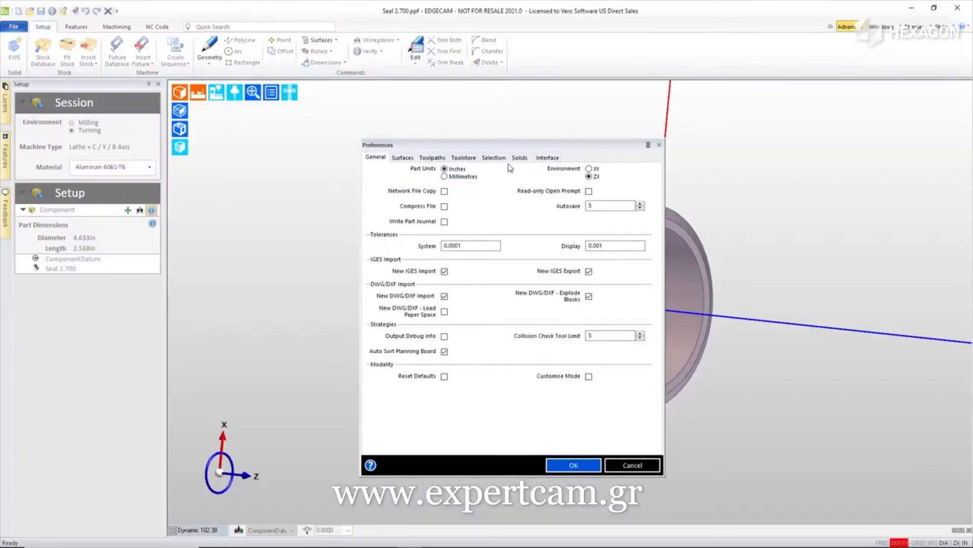
click(519, 157)
click(451, 287)
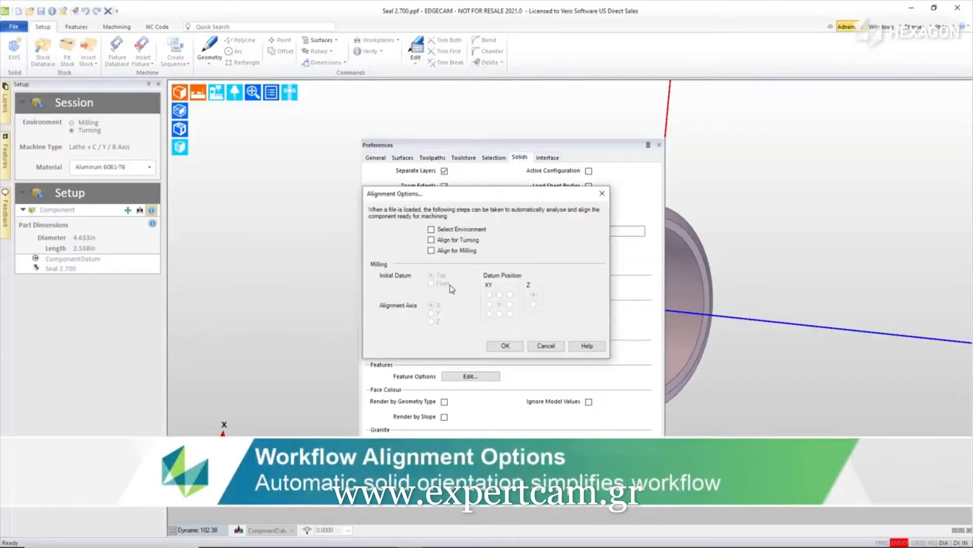
click(431, 229)
click(431, 239)
click(432, 250)
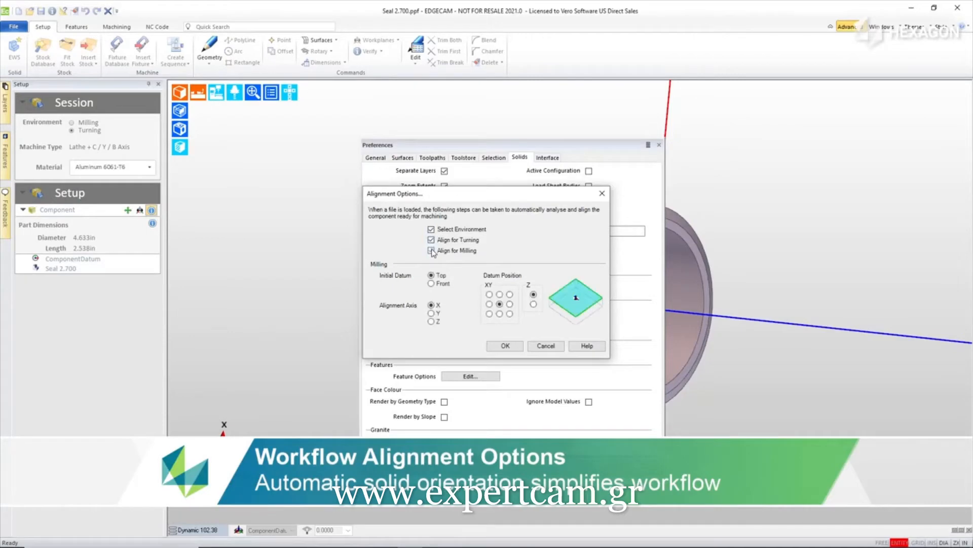
click(506, 346)
click(493, 472)
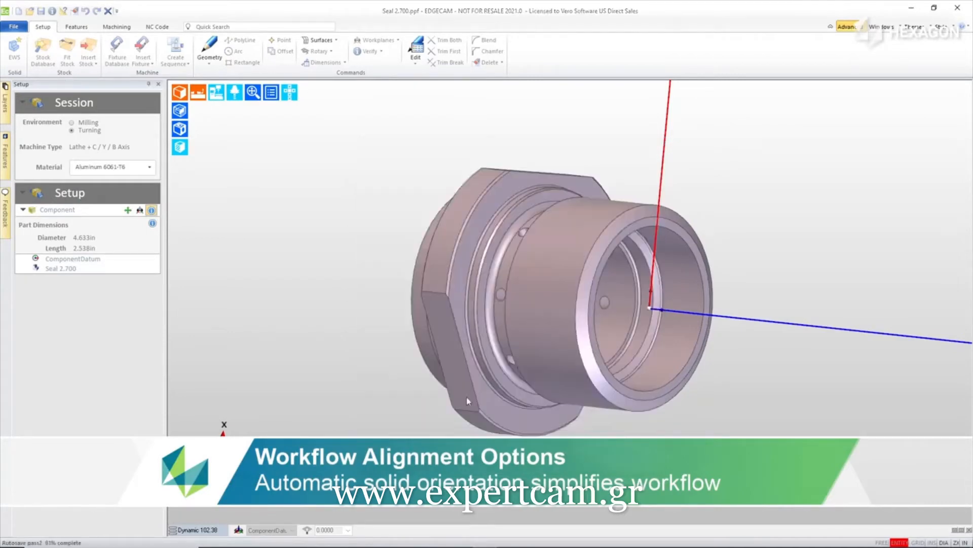
Start a new part without saving Seal 2.700.ppf, and load Seal 2.700.ipt from the Seal folder into it
click(19, 11)
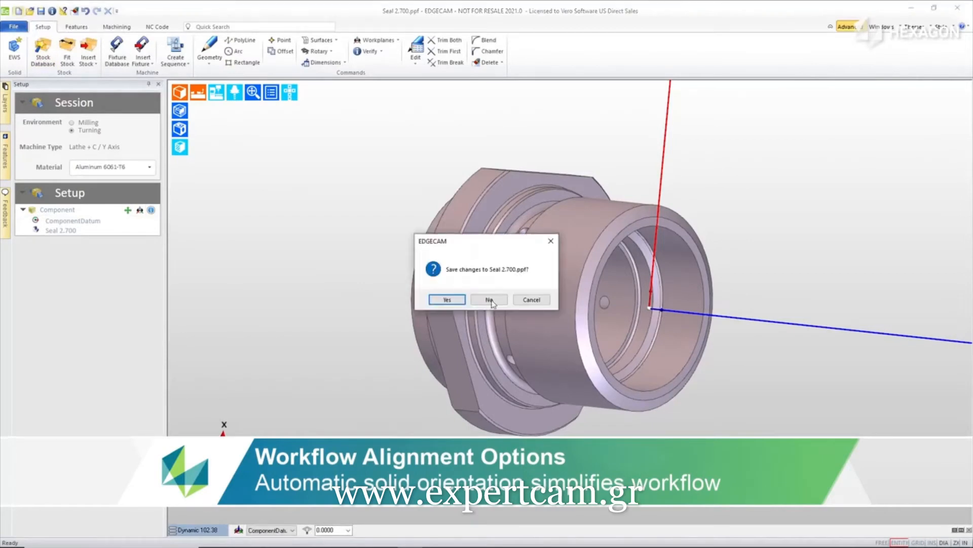
click(495, 301)
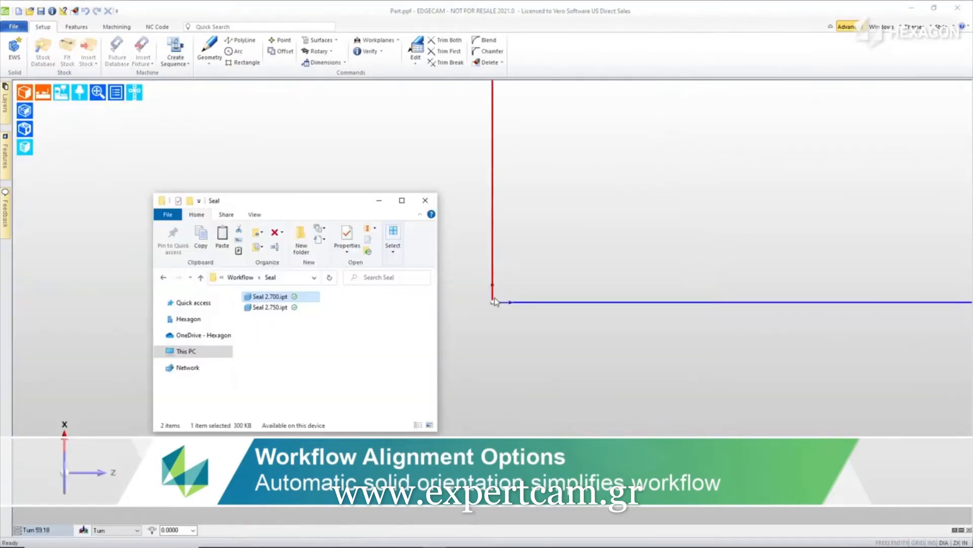
drag(285, 298, 680, 250)
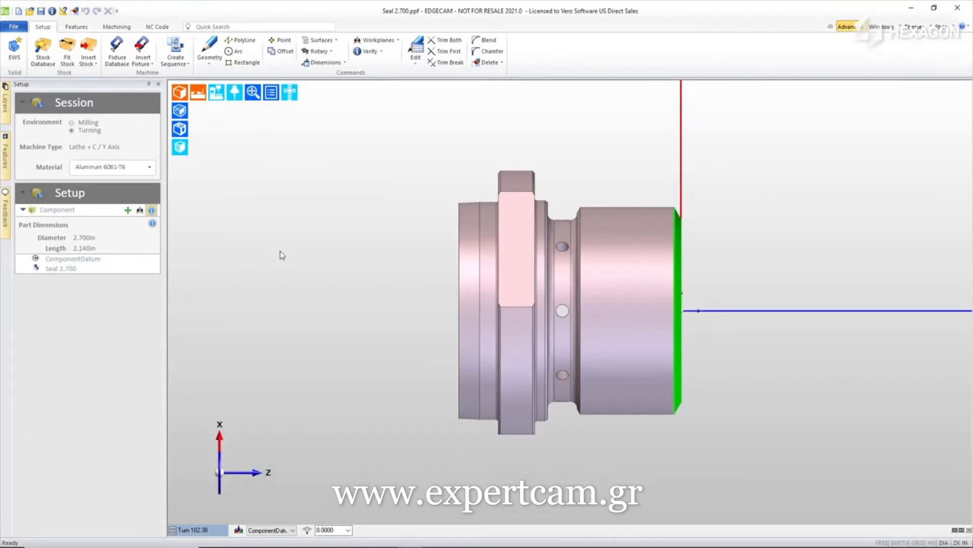
Show the component's positioning options and set the material to Aluminum 6061-T6
click(128, 210)
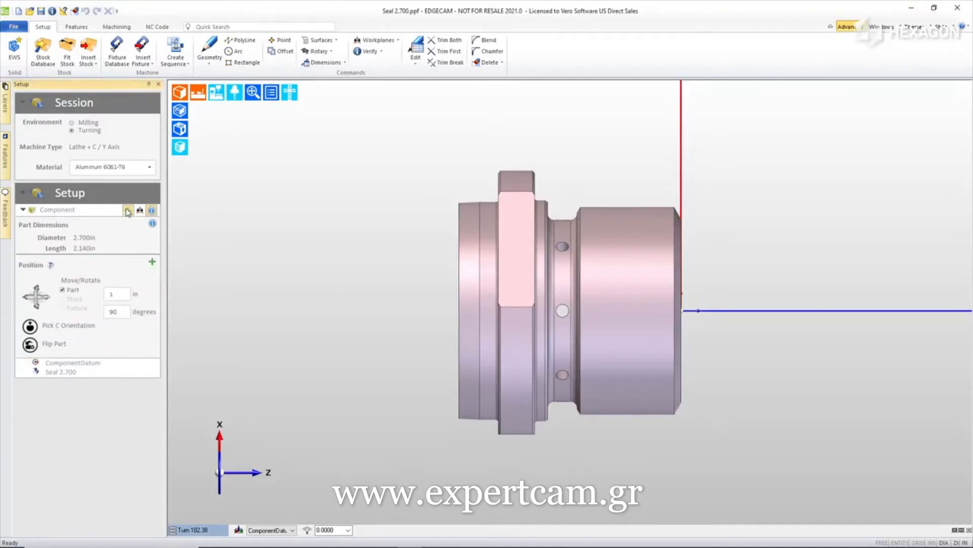
click(124, 167)
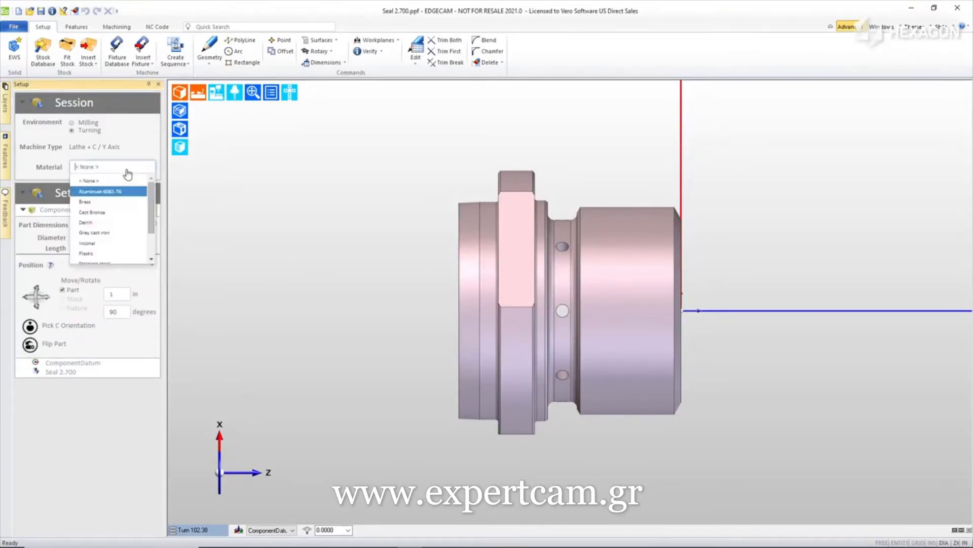
click(93, 192)
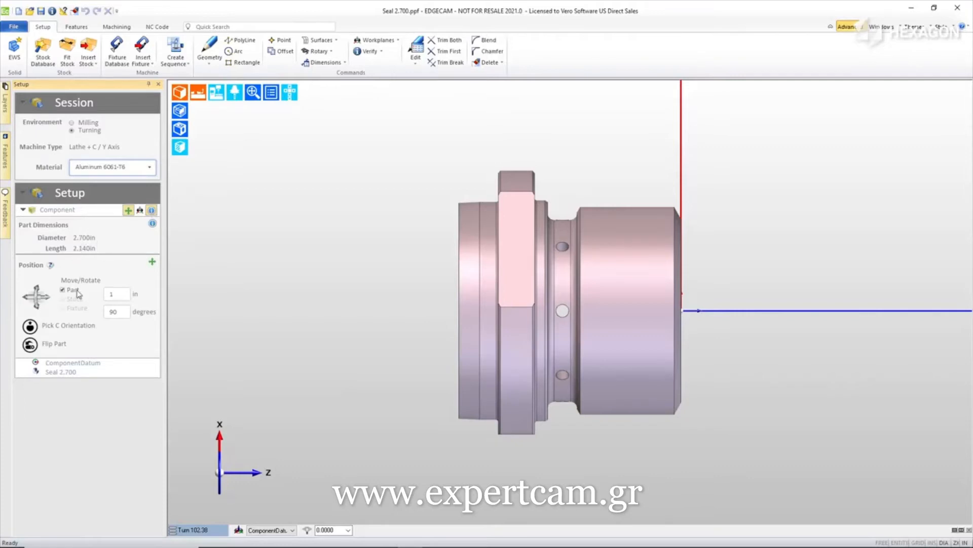
Flip the seal end for end repeatedly, finishing with the barrel's end face at the datum
click(30, 345)
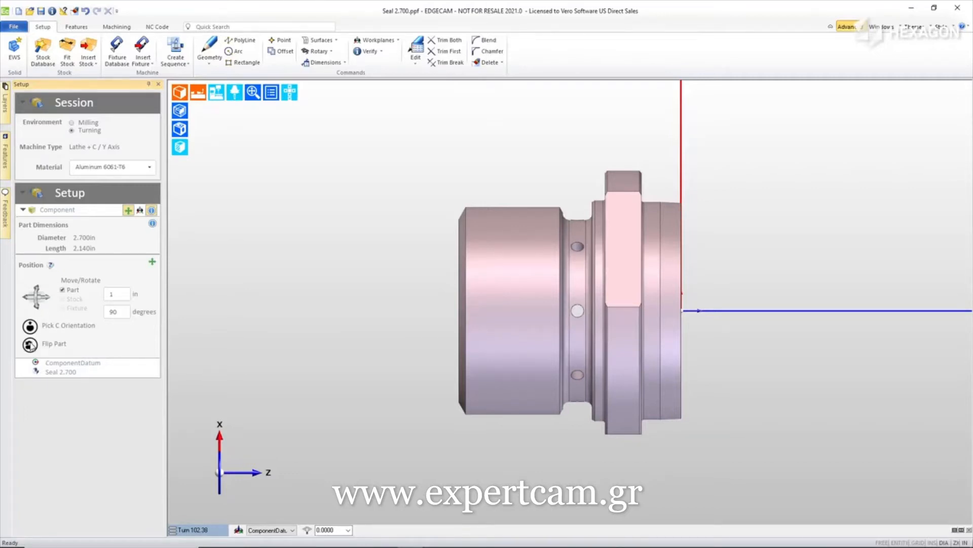
click(30, 344)
click(30, 344)
click(30, 345)
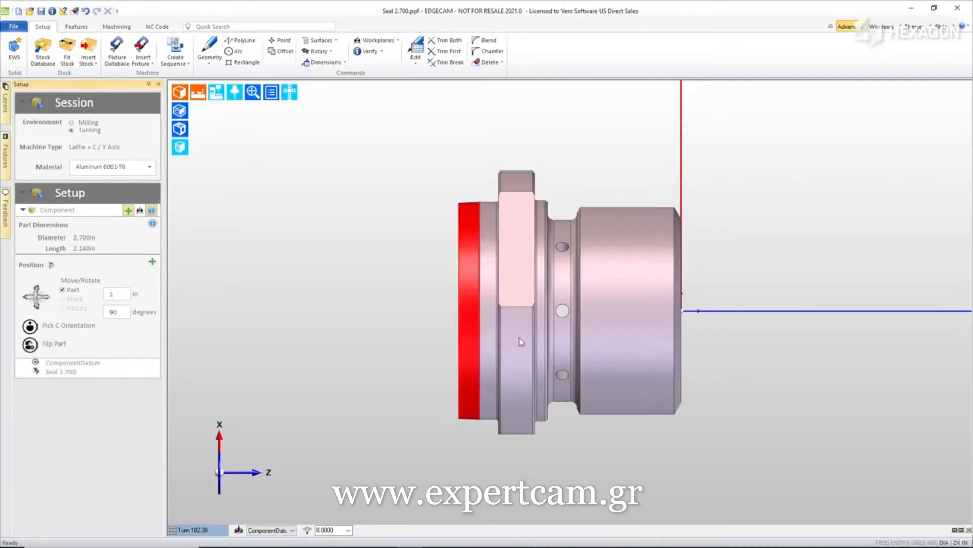
Define the seal's C orientation by one of the flats on its flange
middle_drag(653, 327, 551, 329)
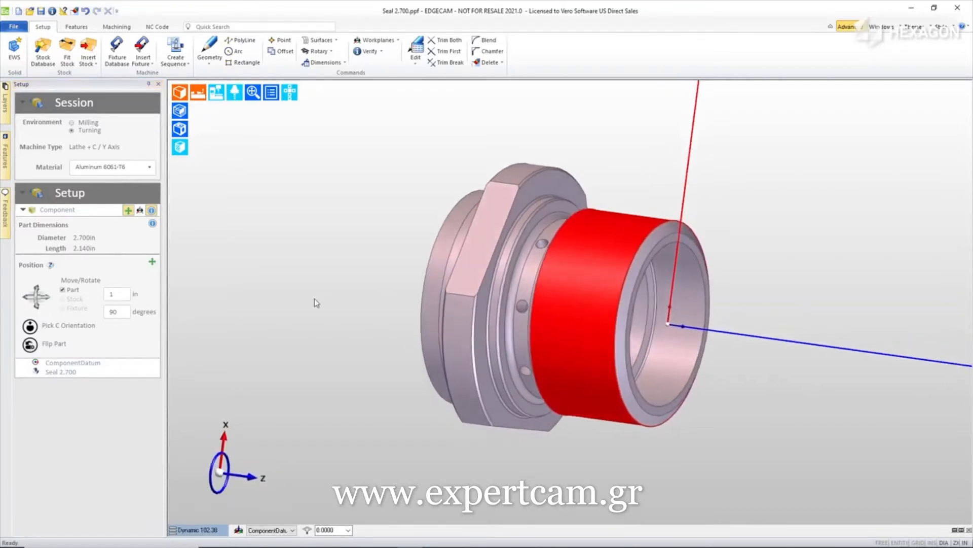
click(30, 326)
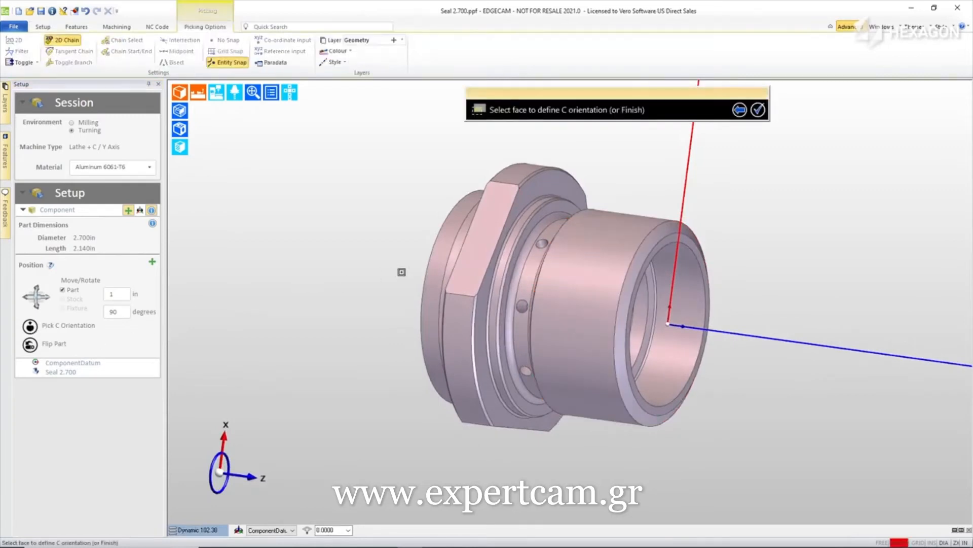
click(491, 216)
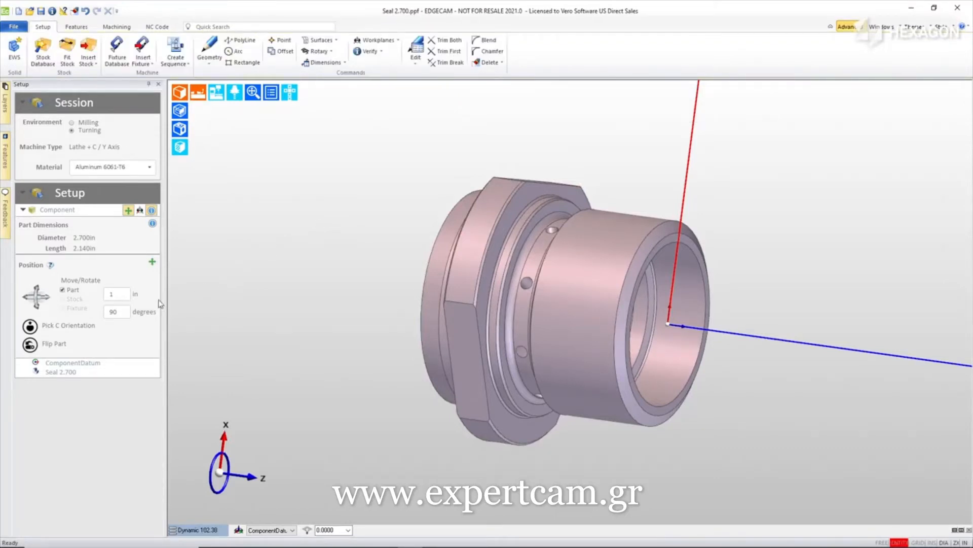
click(123, 312)
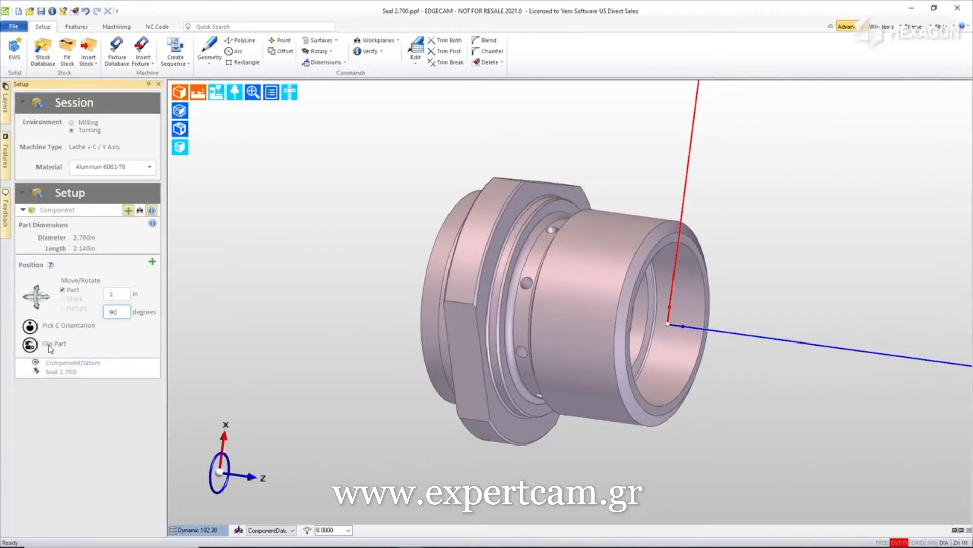
Position the datum at the back of the component and return it to the front
click(140, 211)
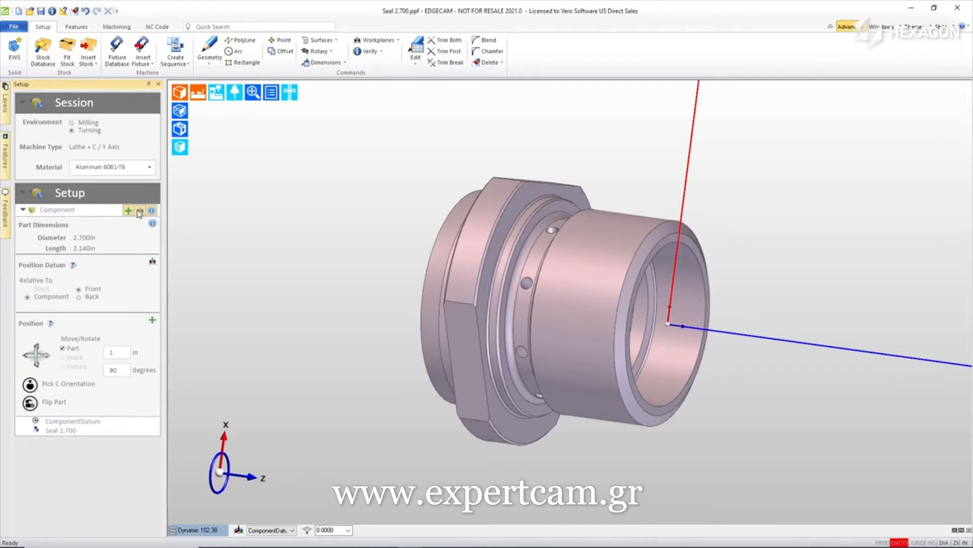
click(86, 301)
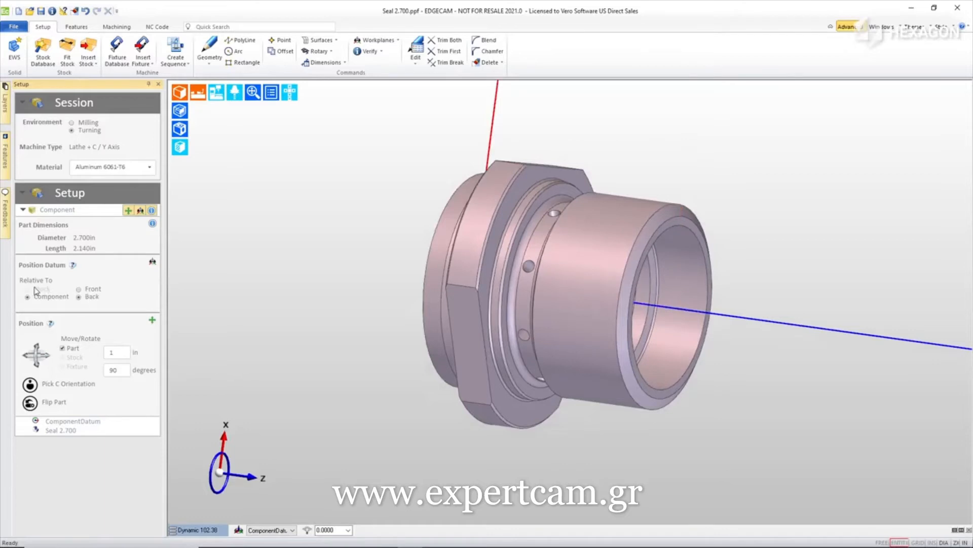
click(91, 290)
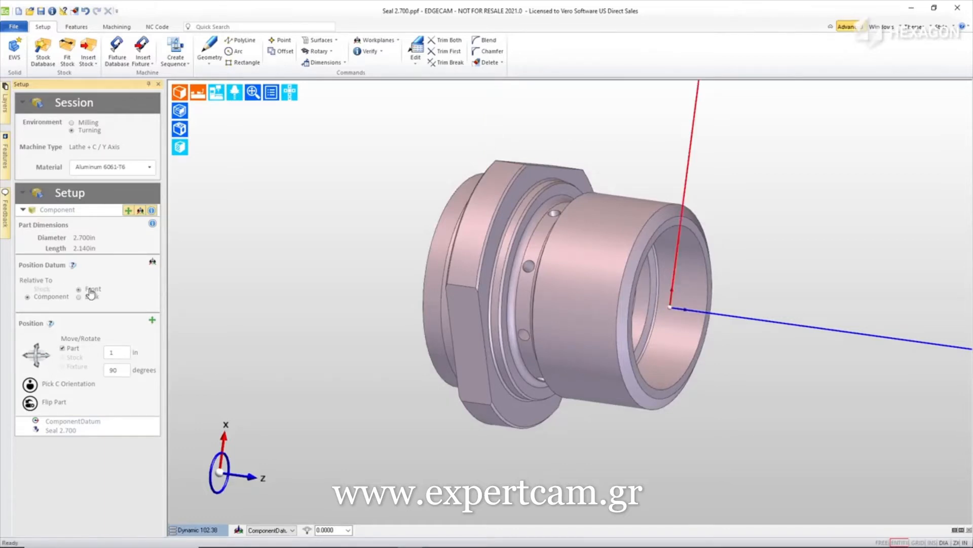
Fit bar stock to the seal with a length of 6 in, a front face offset of 0.025 in and a diameter of 2.875 in
click(67, 50)
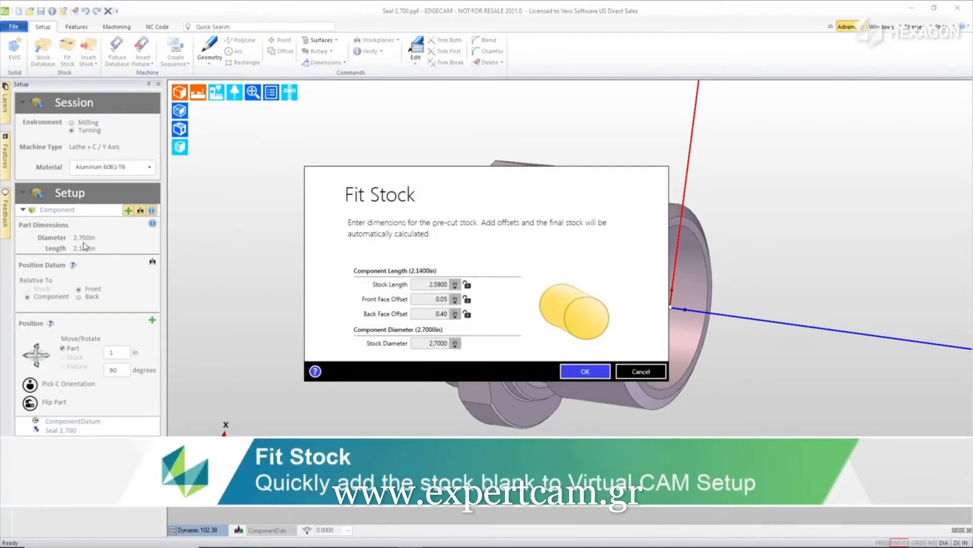
click(418, 283)
text(6)
click(427, 299)
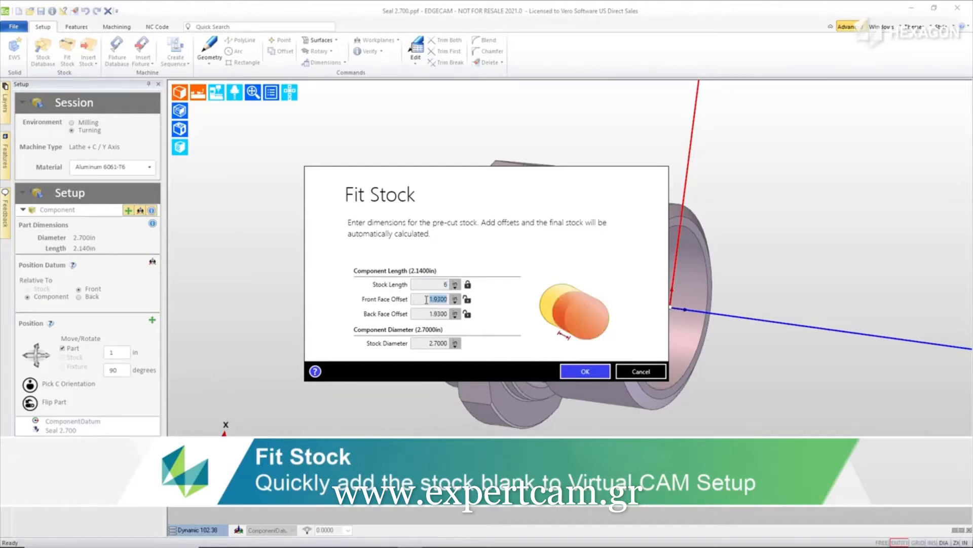
text(0.025)
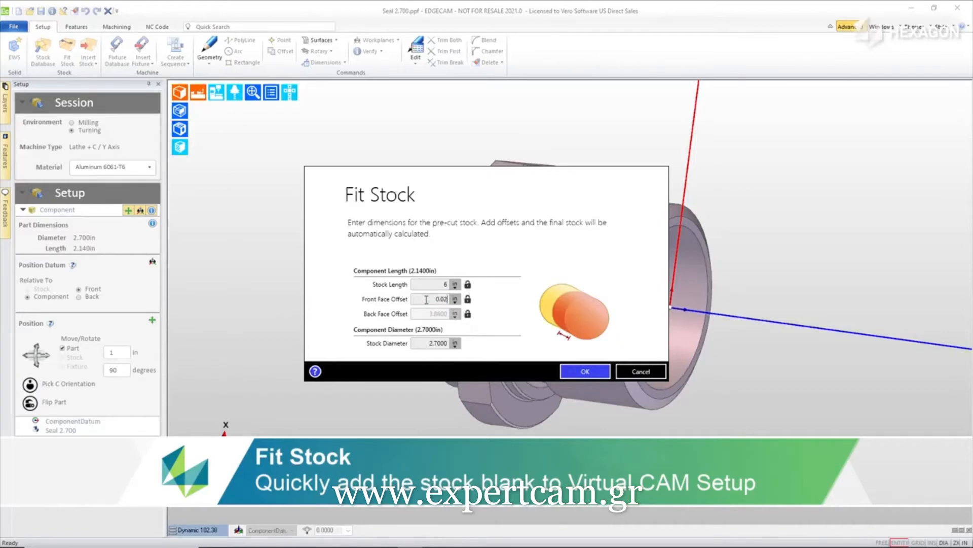
click(422, 345)
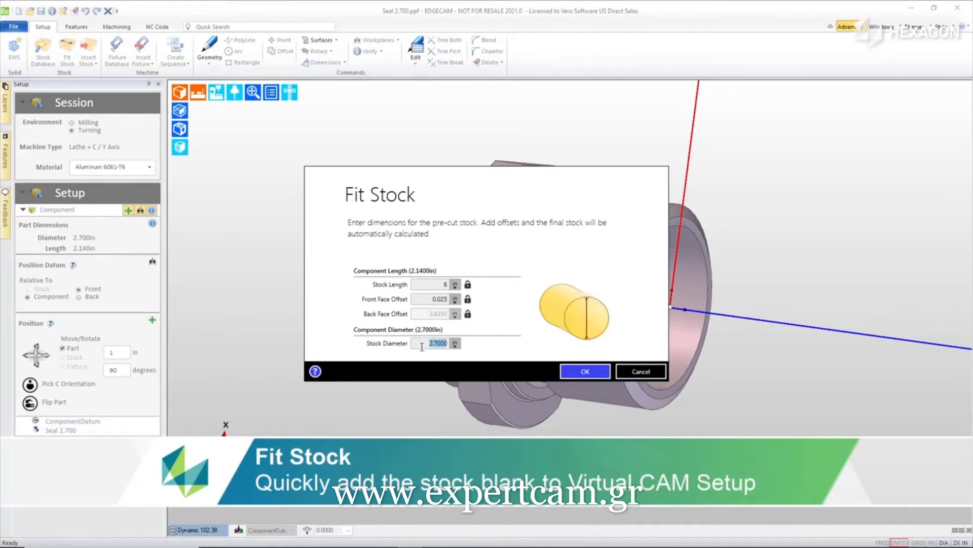
text(2.5)
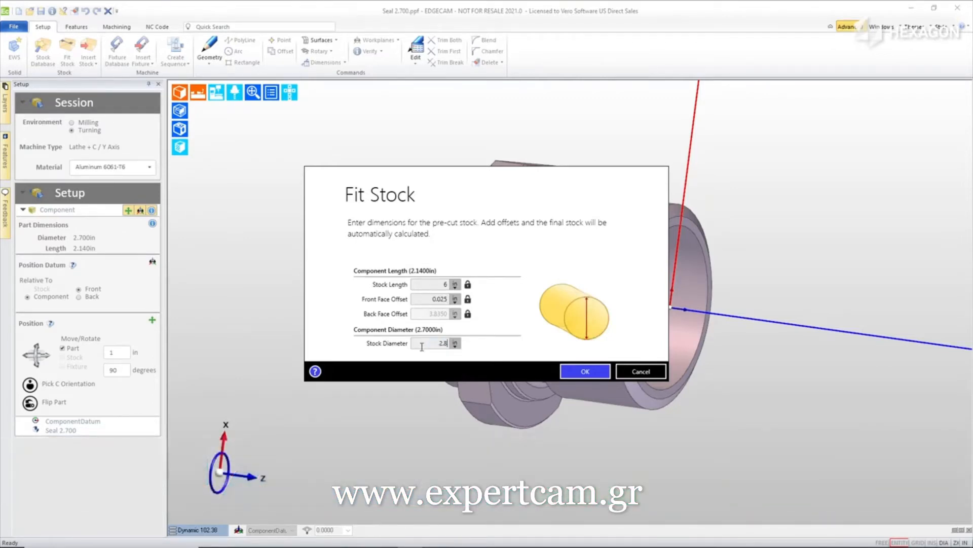
click(455, 343)
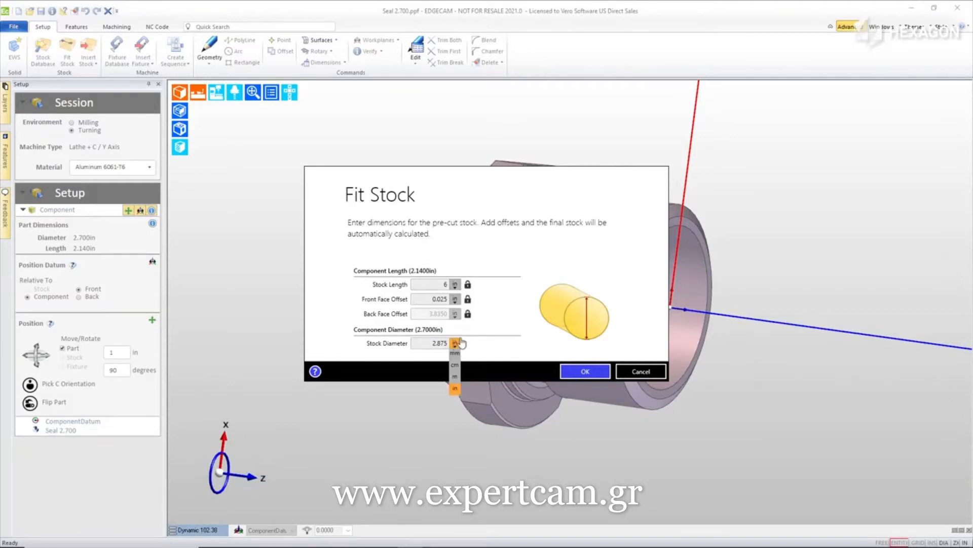
click(494, 353)
click(576, 371)
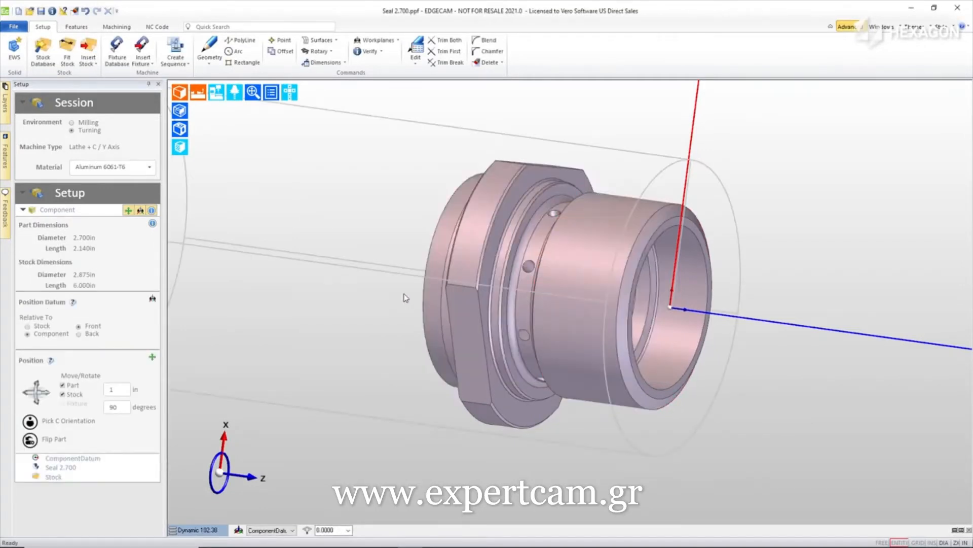
Display the stock as a translucent solid around the seal and set the view to the turning plane
scroll(385, 278, down, 5)
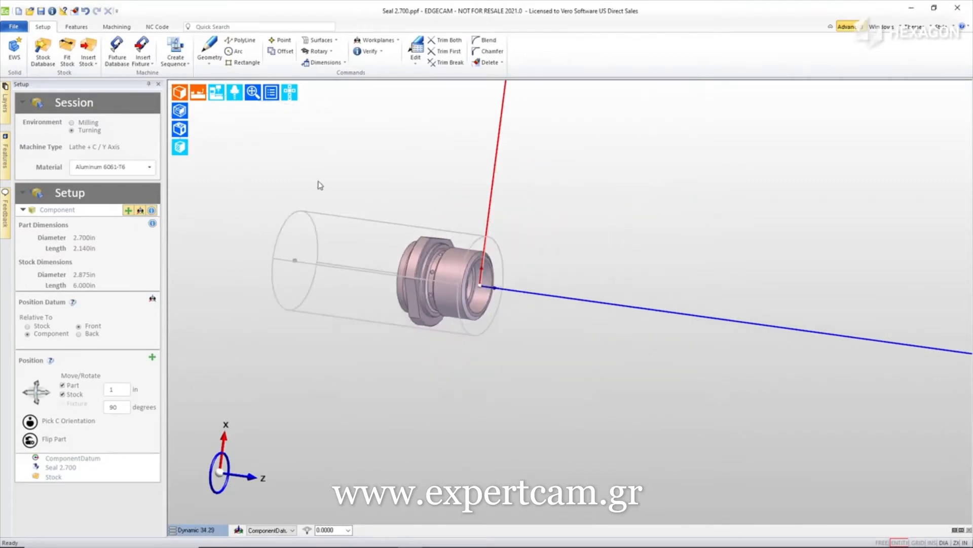
click(181, 111)
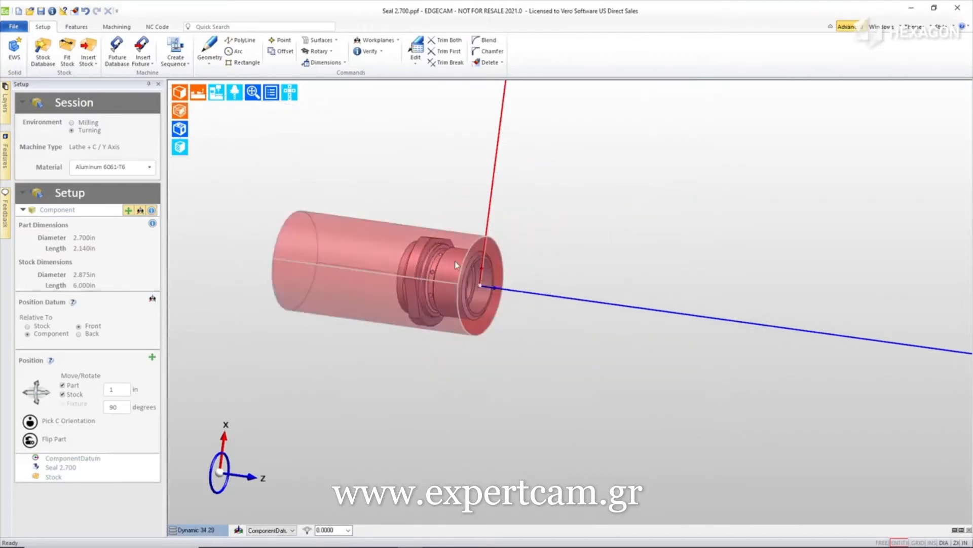
middle_drag(505, 282, 585, 293)
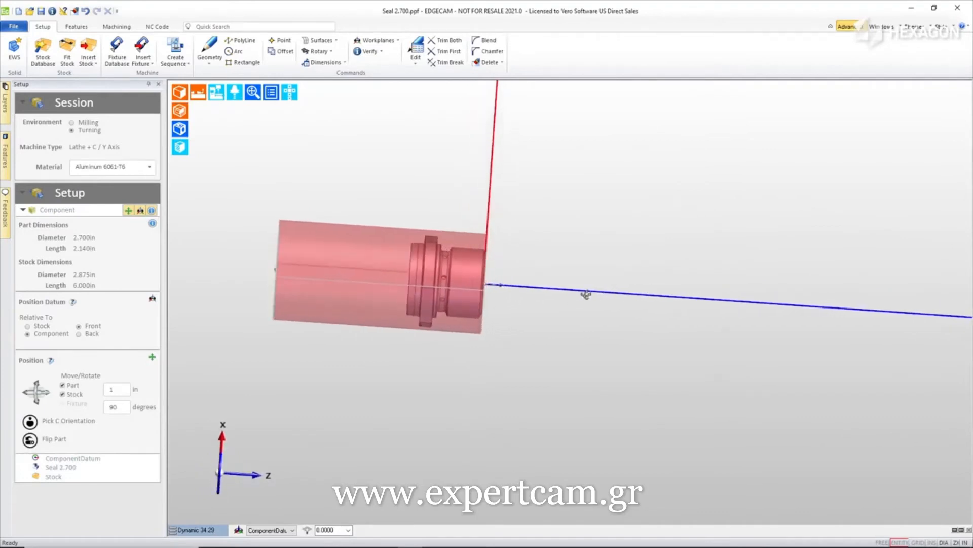
click(291, 95)
click(273, 127)
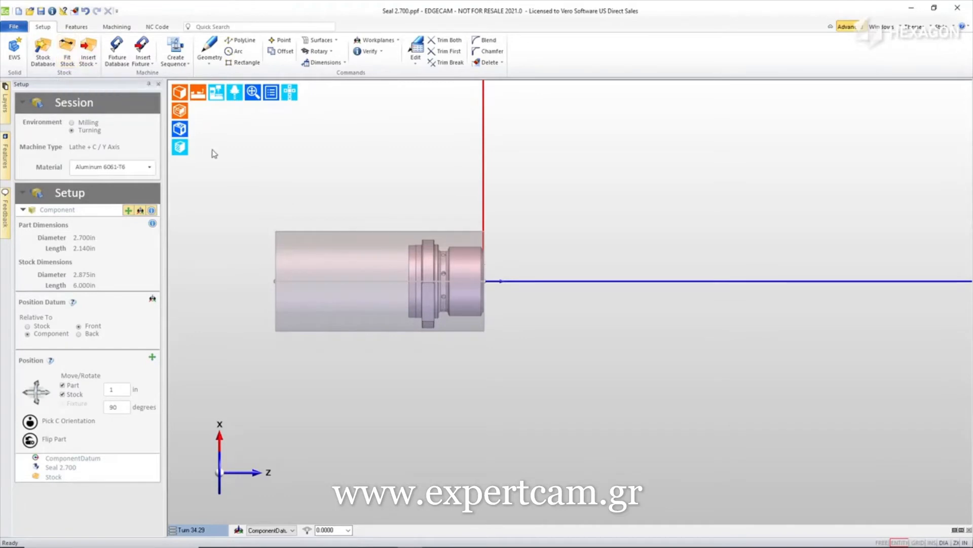
Fit the Royal QG 44061 collet chuck from the fixture database with a part stick out of 2.5 in
click(116, 50)
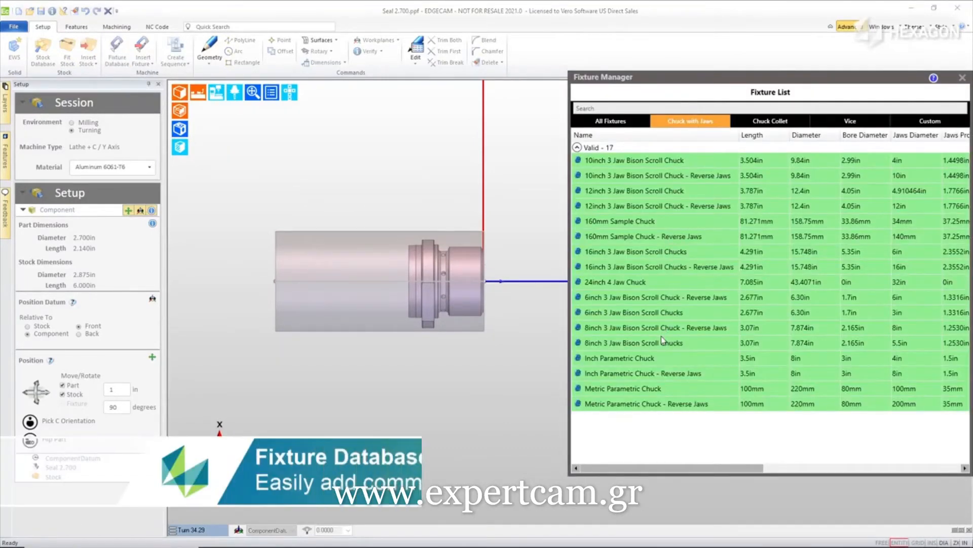
click(771, 121)
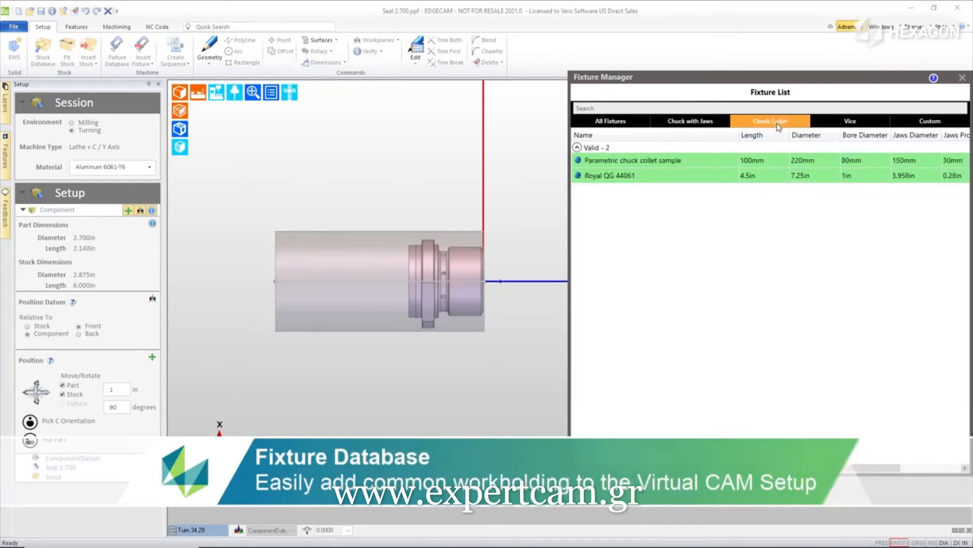
click(605, 176)
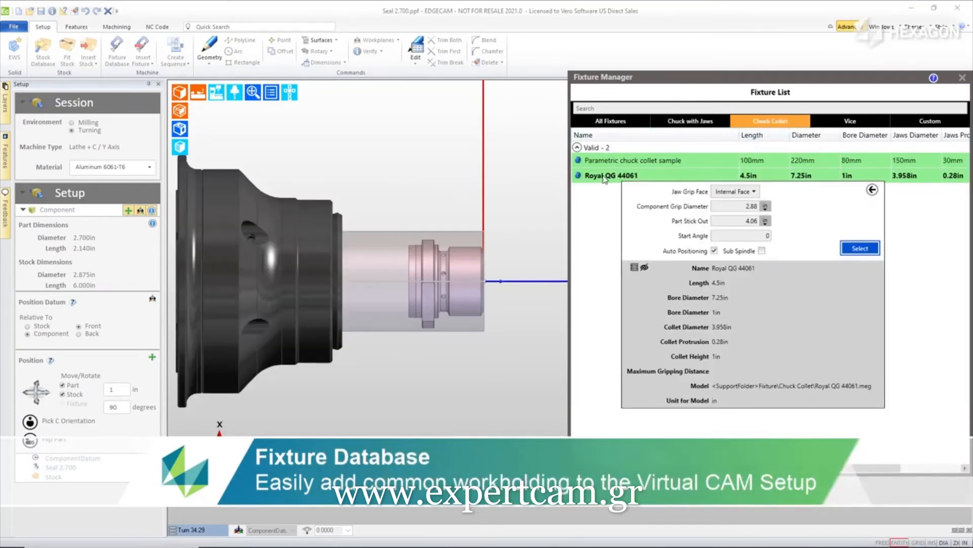
double_click(733, 222)
text(2.5)
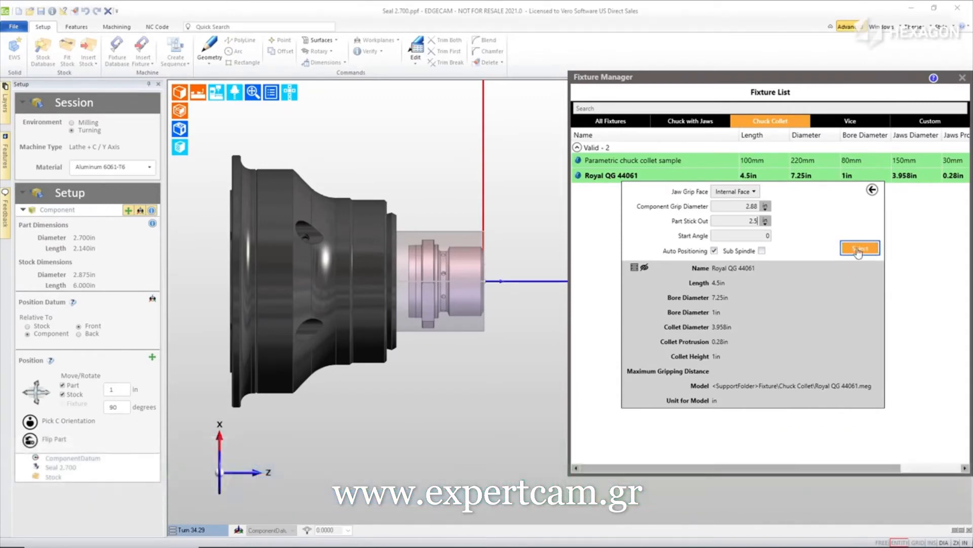
click(859, 249)
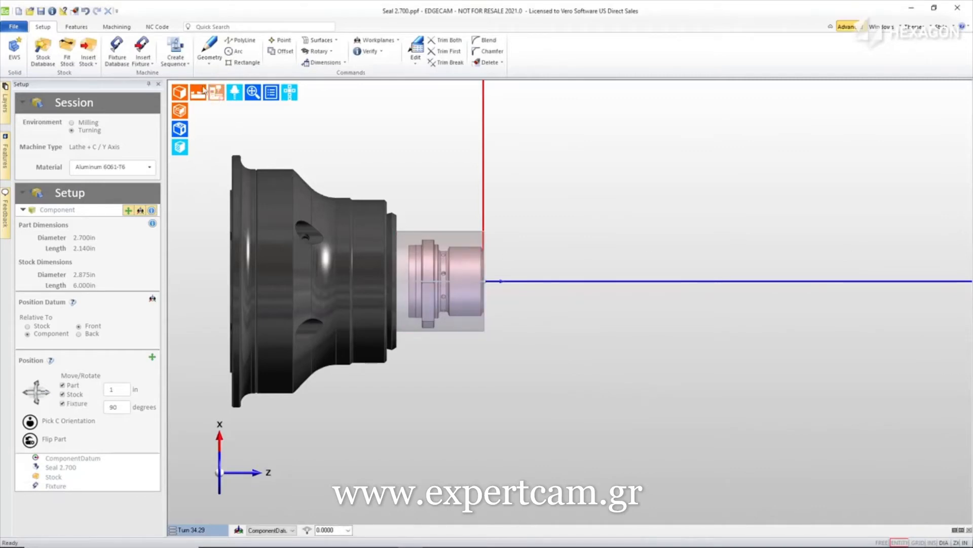
Start a new turning sequence on the Haas ST-20Y machine with the Seals Demo Haas ST-20Y toolkit
click(179, 62)
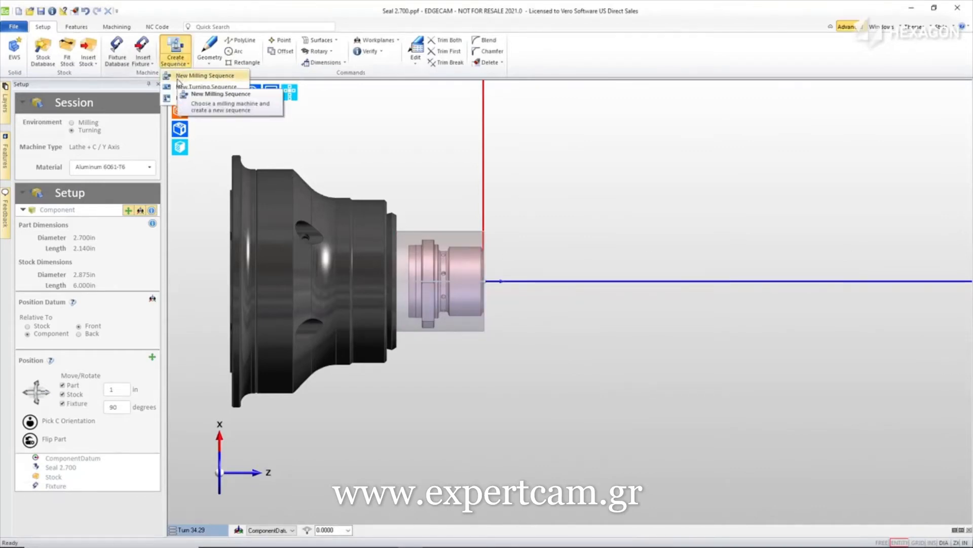
click(193, 86)
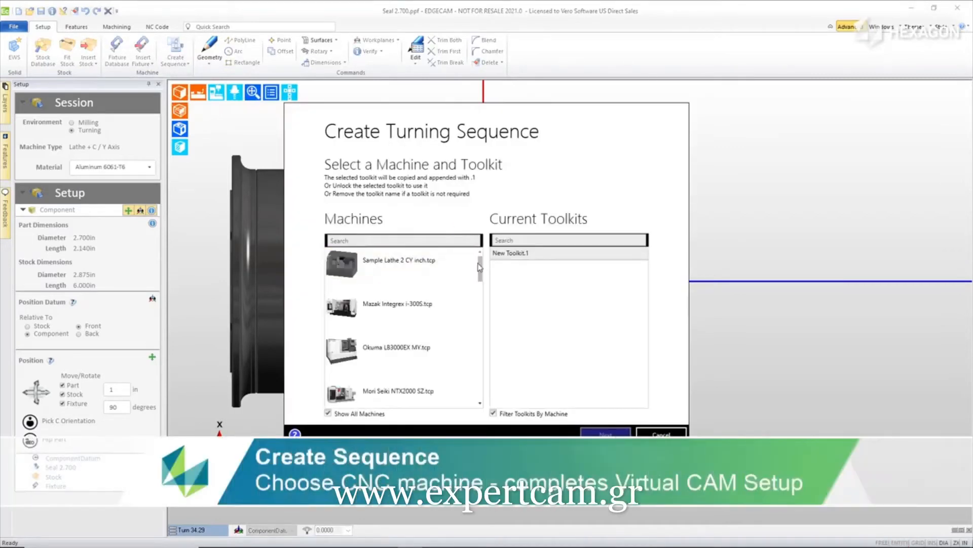
scroll(444, 318, down, 5)
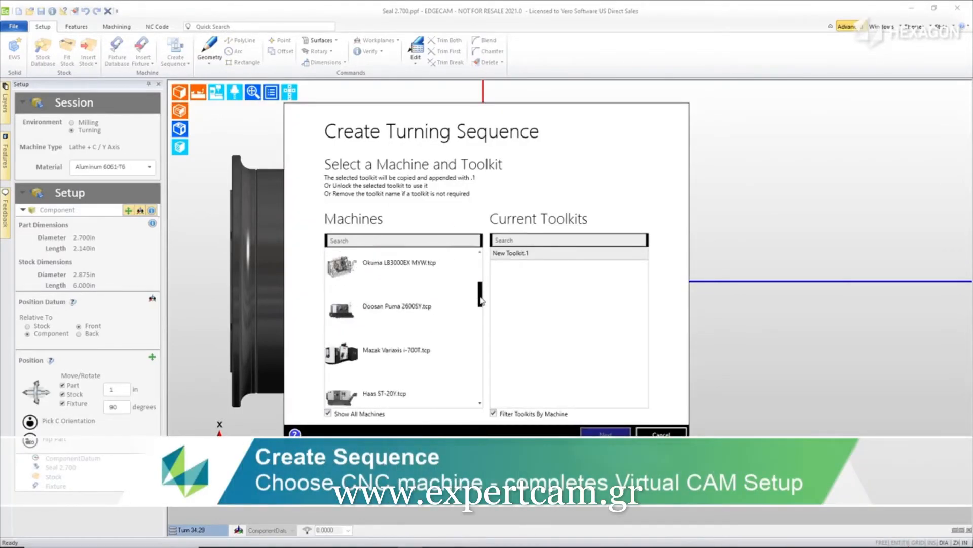
click(403, 324)
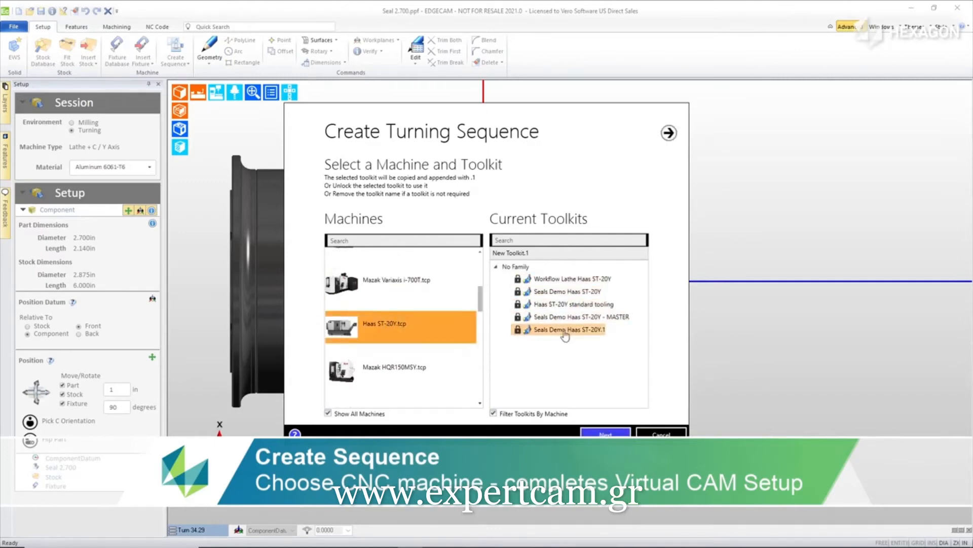
click(564, 291)
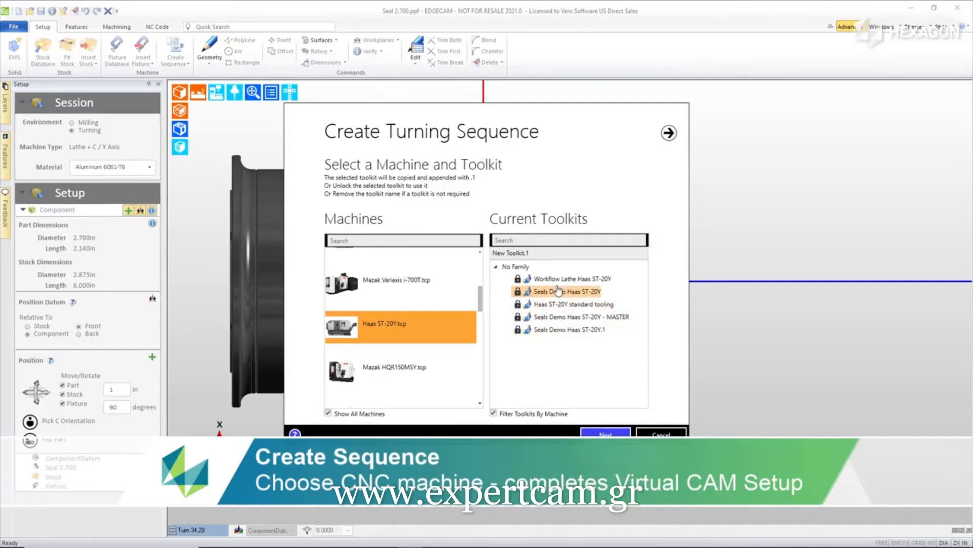
click(610, 433)
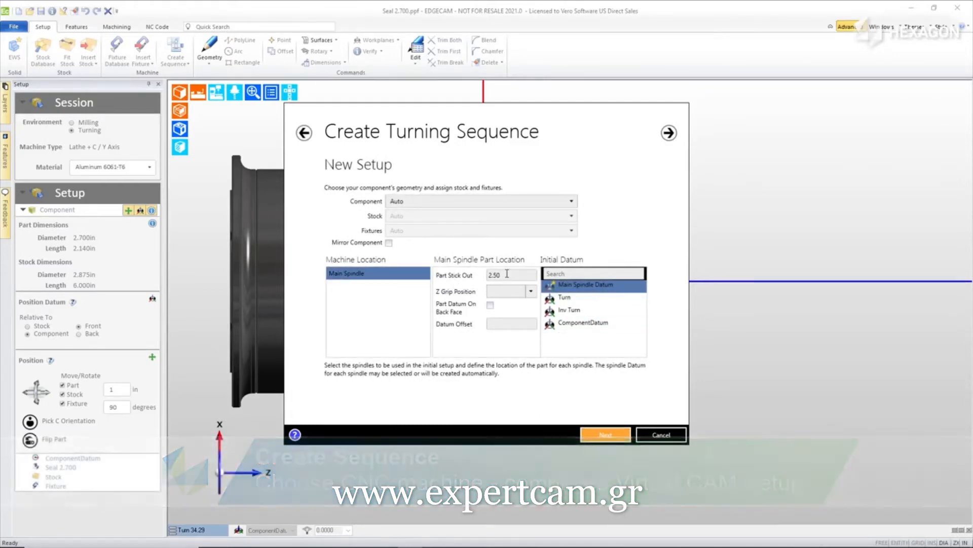
Choose ComponentDatum as the initial datum and create the turning sequence
click(573, 325)
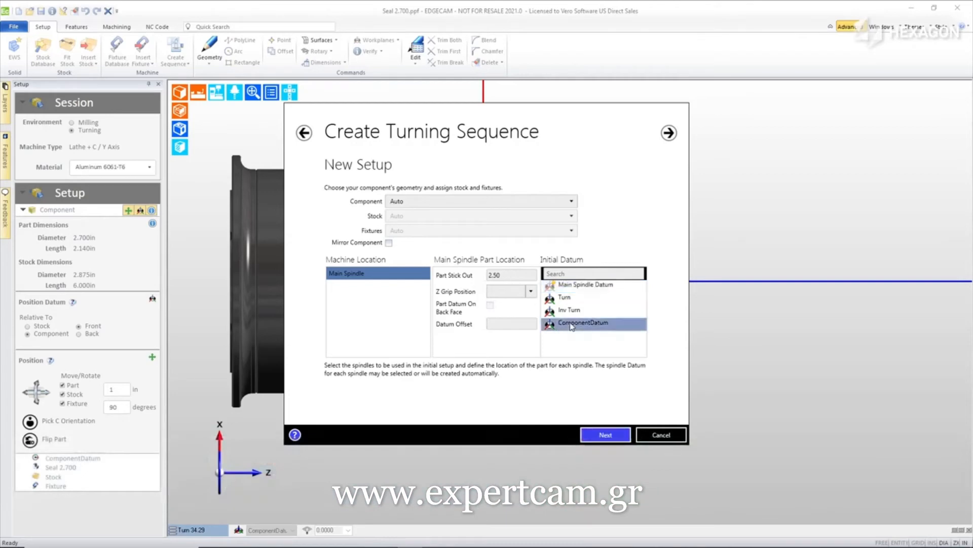
click(607, 435)
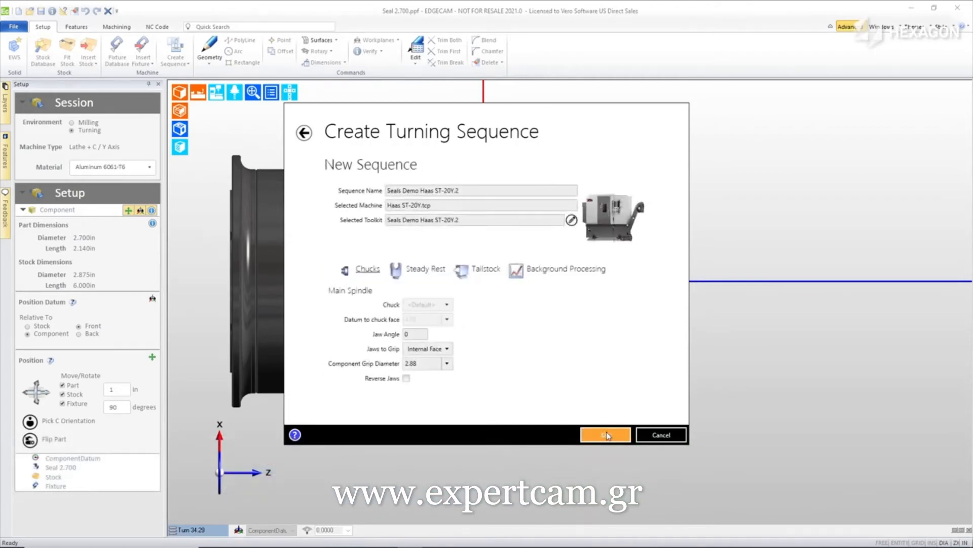
click(607, 435)
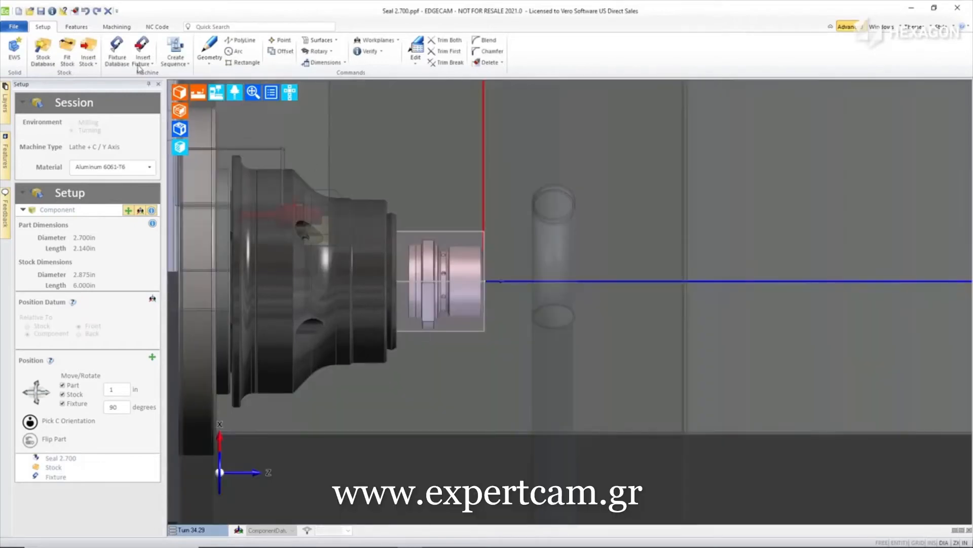
Run Feature Finder for the front turning features and vertical holes, picking a face at the seal's front end
click(82, 28)
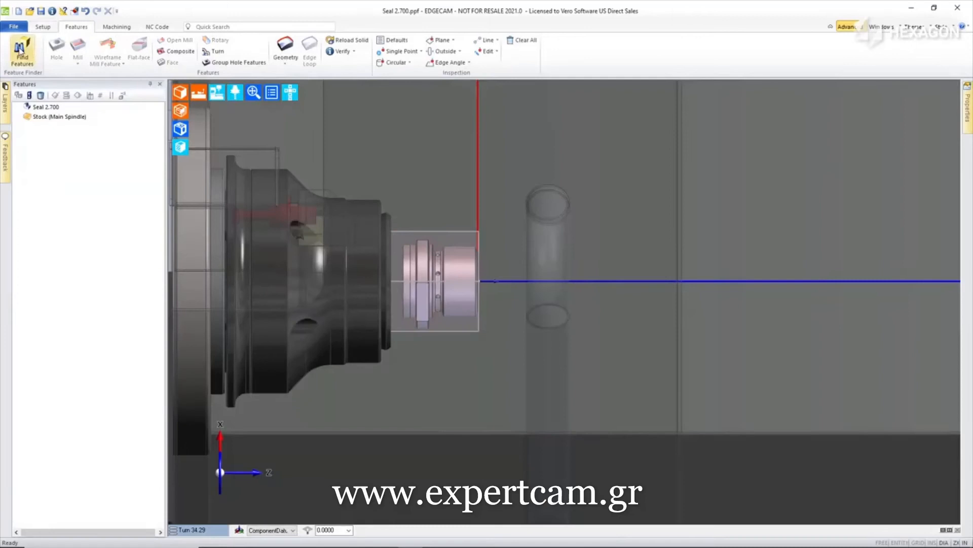
click(21, 49)
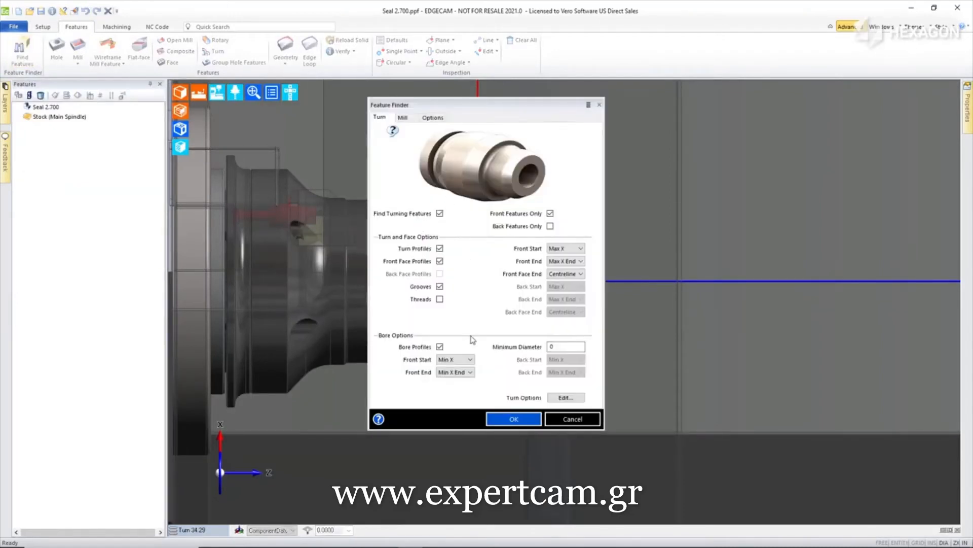
click(404, 117)
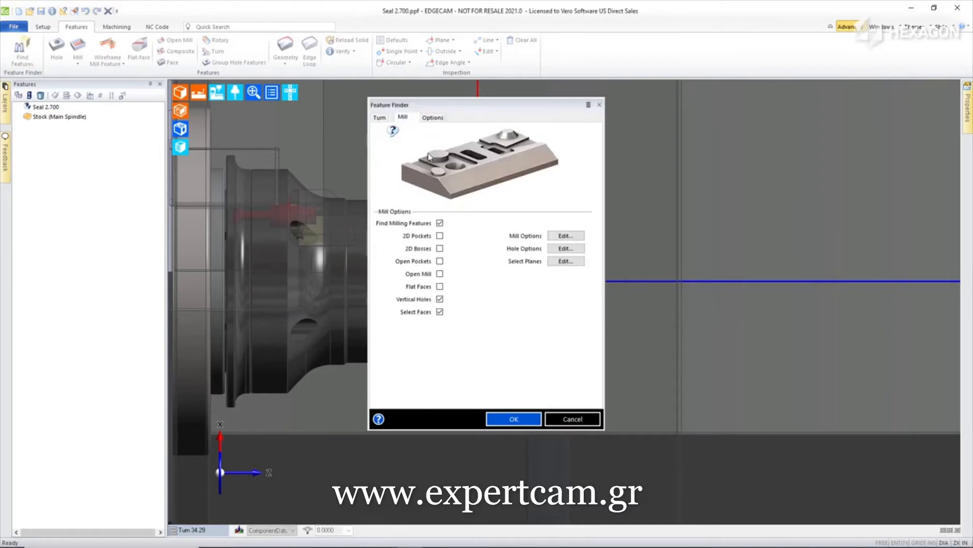
click(522, 420)
middle_drag(504, 284, 473, 269)
scroll(477, 255, up, 6)
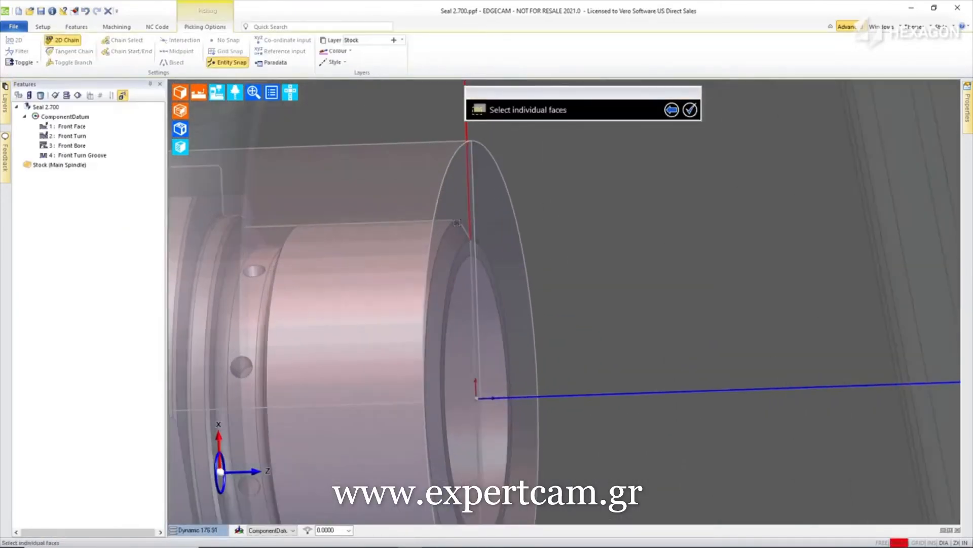
click(466, 253)
right_click(565, 259)
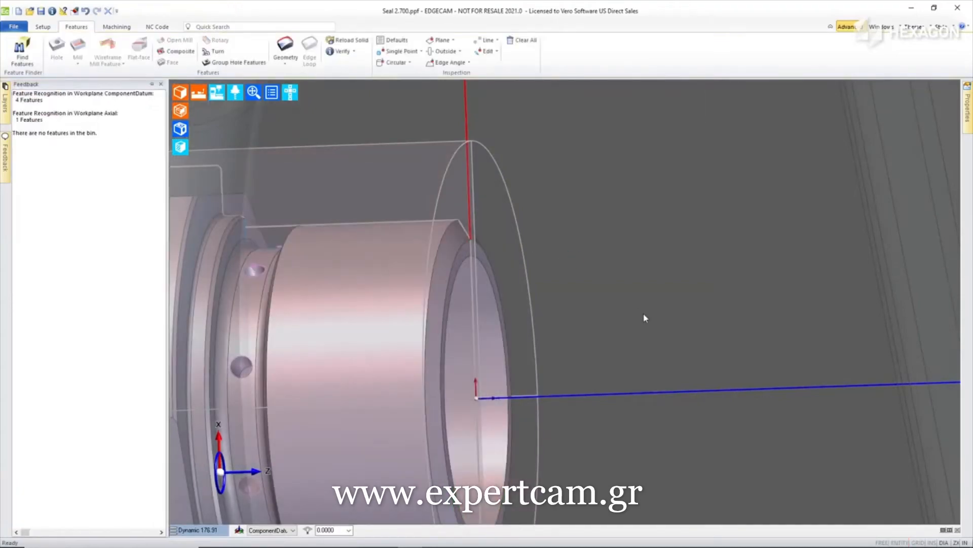
Reload the seal's solid model from the revised file Seal 2.750.ipt
scroll(644, 318, down, 6)
middle_drag(513, 319, 494, 355)
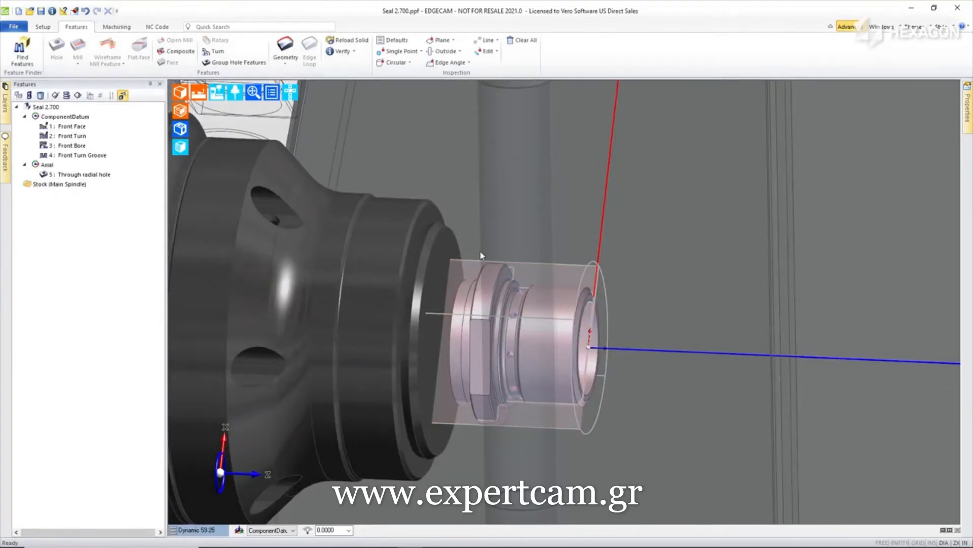
middle_drag(458, 286, 482, 300)
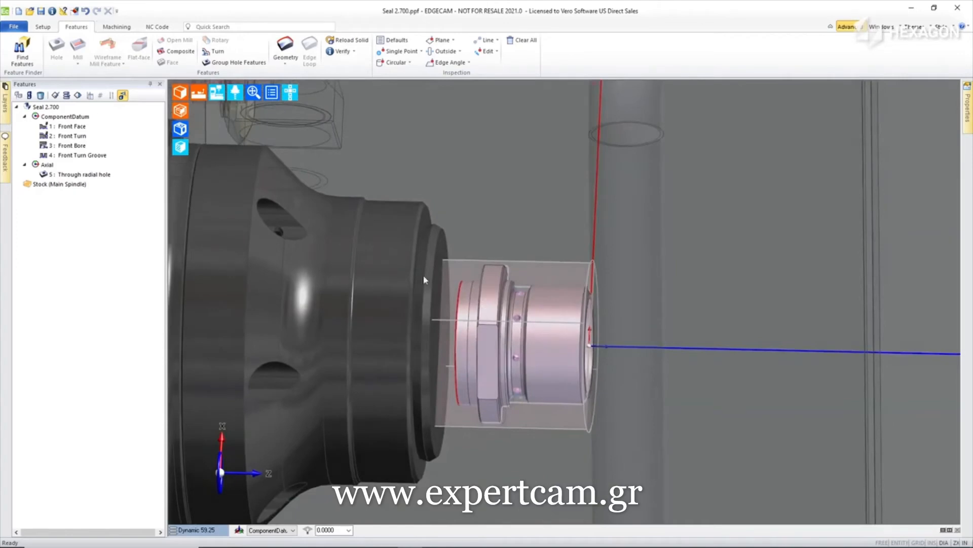
click(44, 28)
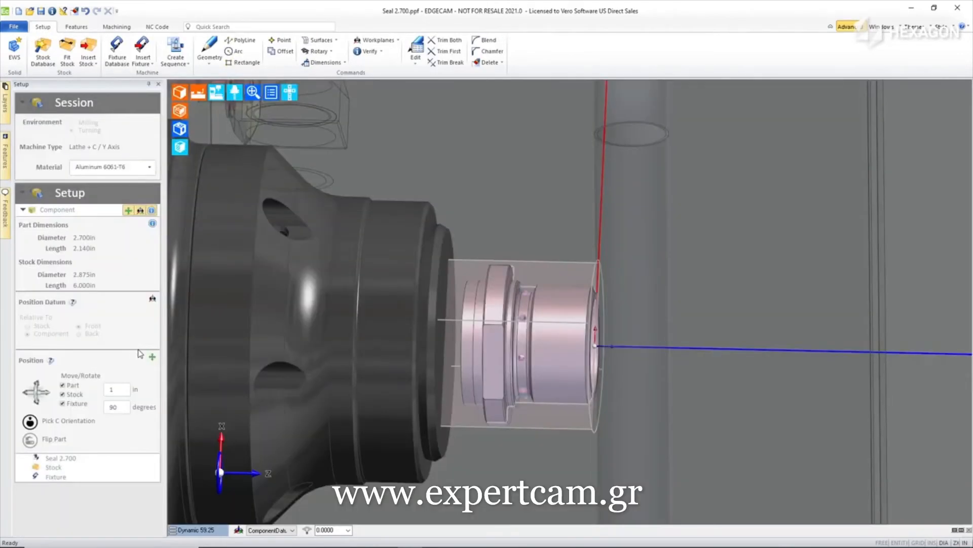
right_click(50, 462)
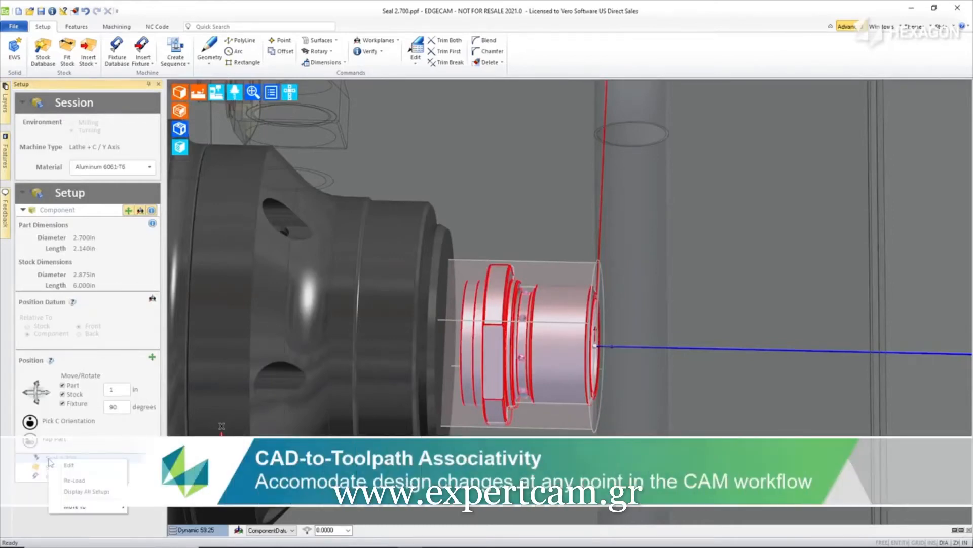
click(74, 479)
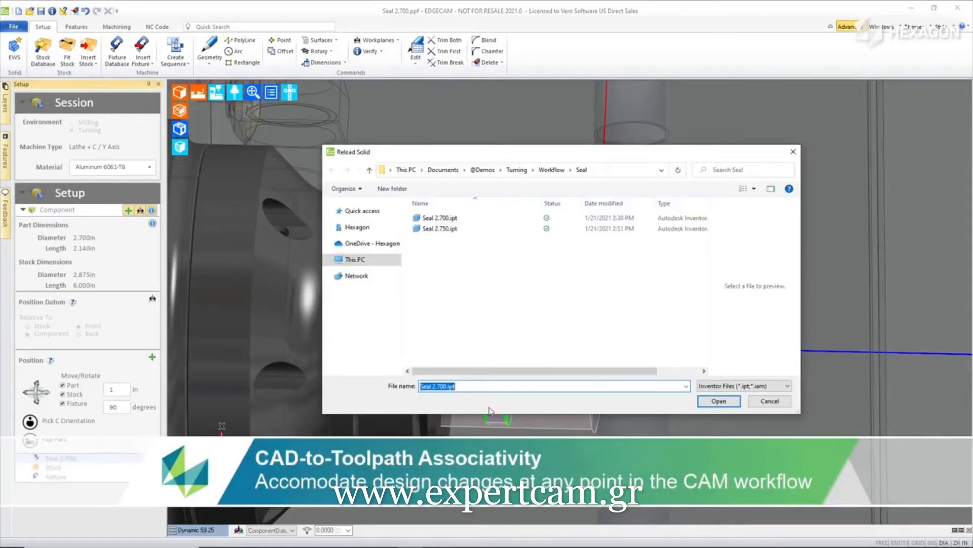
double_click(434, 230)
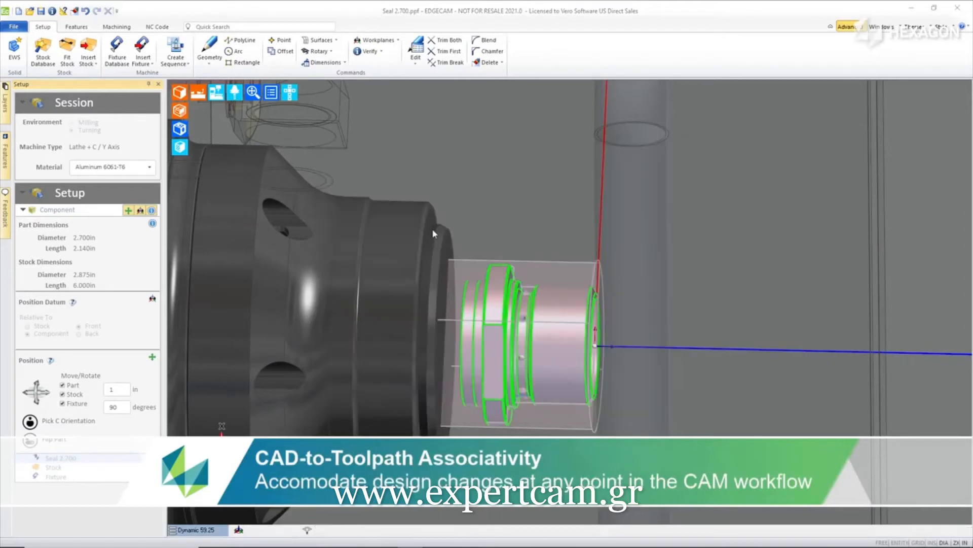
click(448, 299)
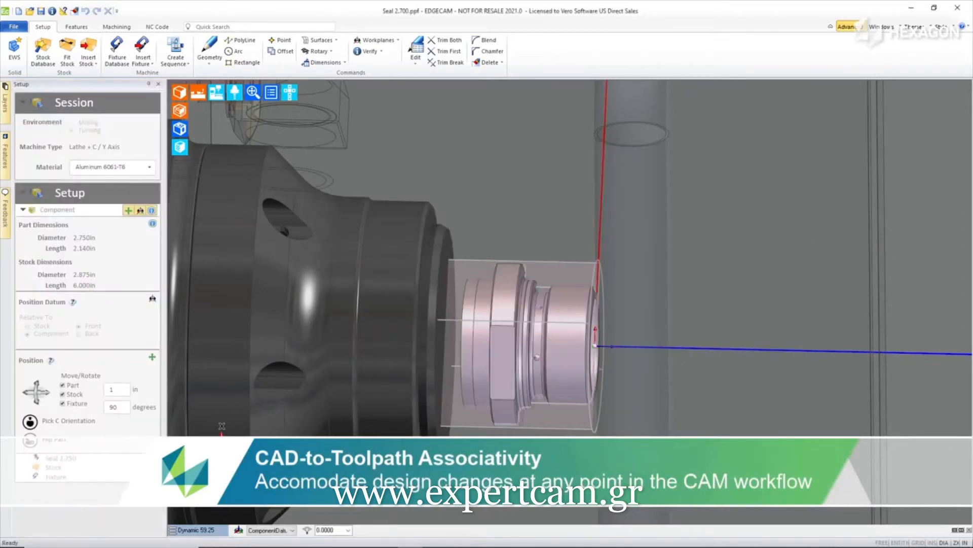
Inspect the reloaded seal's flange against the existing turn profile in the turning plane and in 3D
click(271, 92)
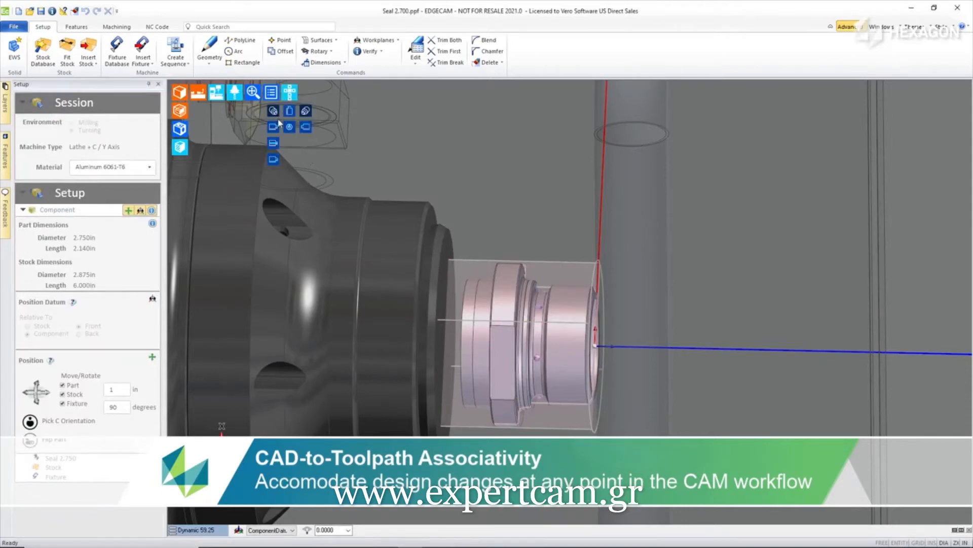
click(274, 128)
scroll(507, 282, up, 3)
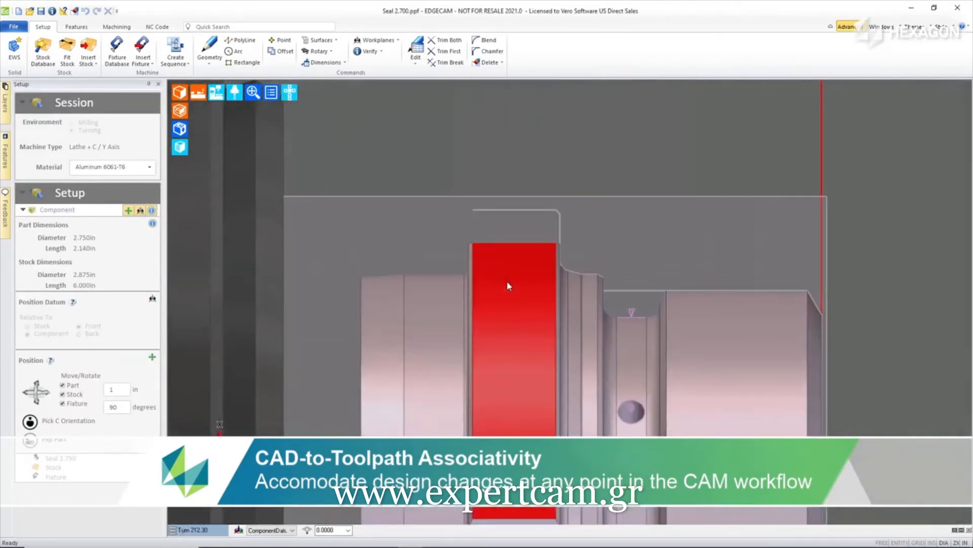
scroll(526, 289, down, 5)
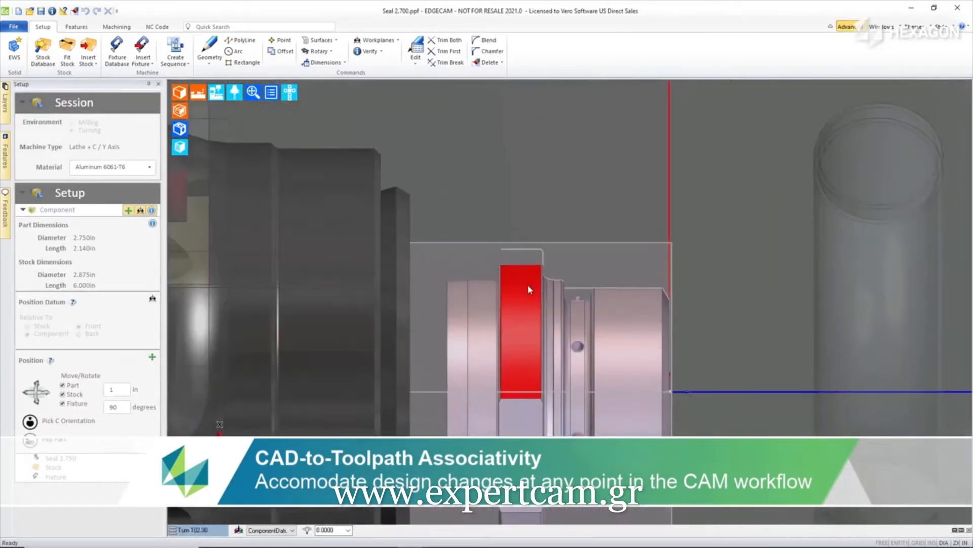
middle_drag(528, 284, 516, 391)
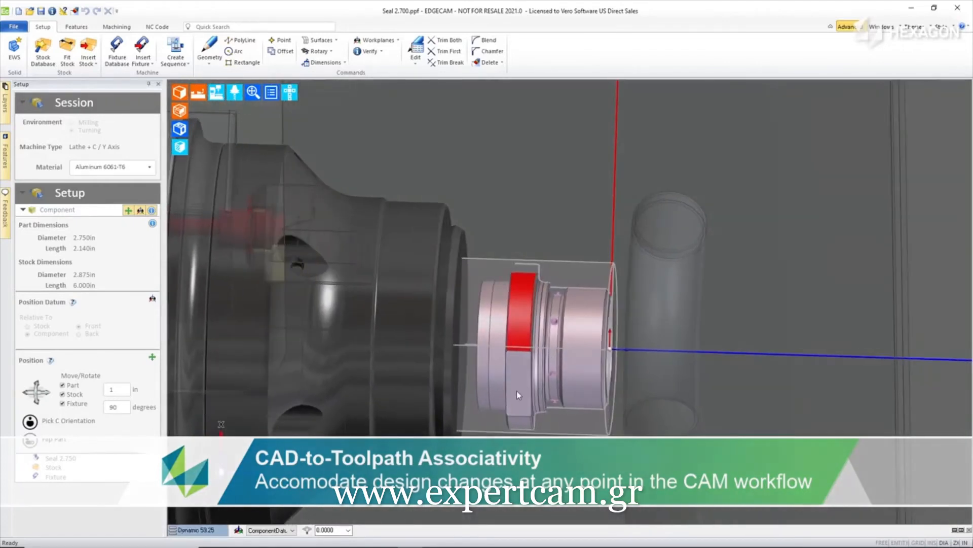
Set the material of the hydraulic fitting to Brass
mouse_move(517, 393)
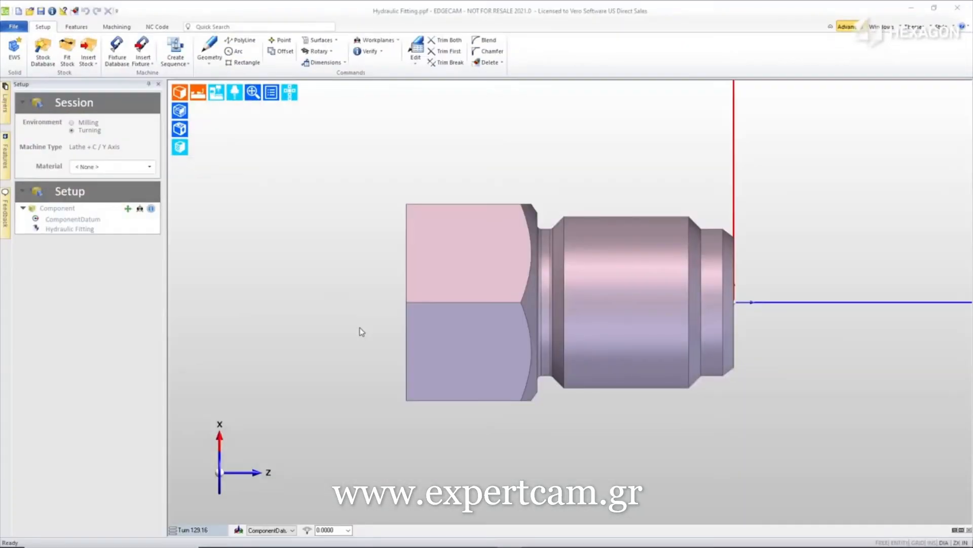
middle_drag(362, 331, 434, 332)
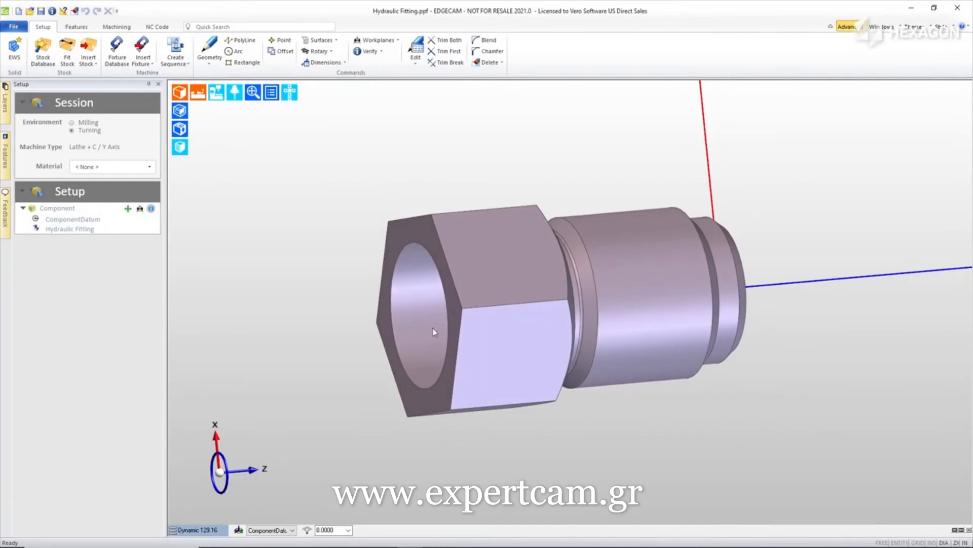
middle_drag(841, 278, 665, 306)
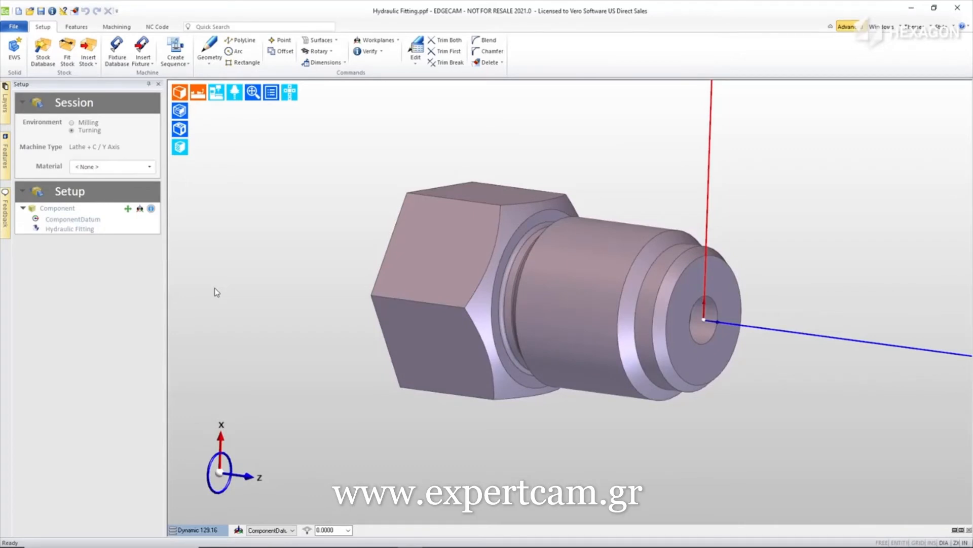
click(90, 167)
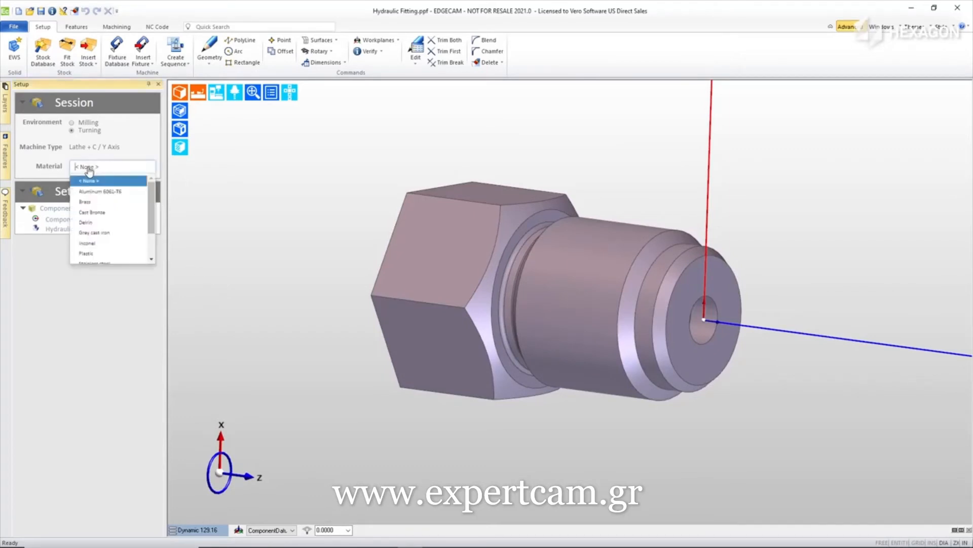
click(85, 201)
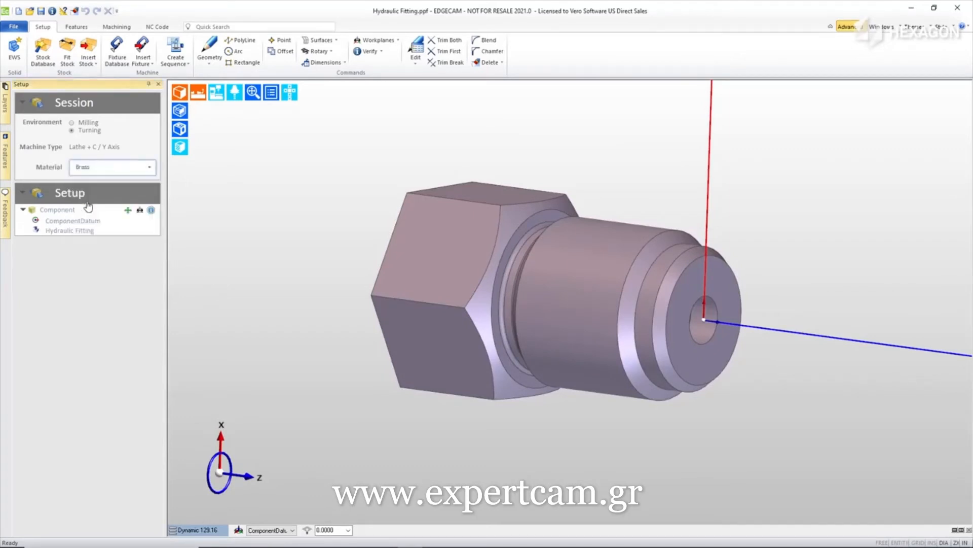
Add the 1.500 Brass Hex Stock from the stock database to the hydraulic fitting with a front face offset of 0.025 in
click(44, 52)
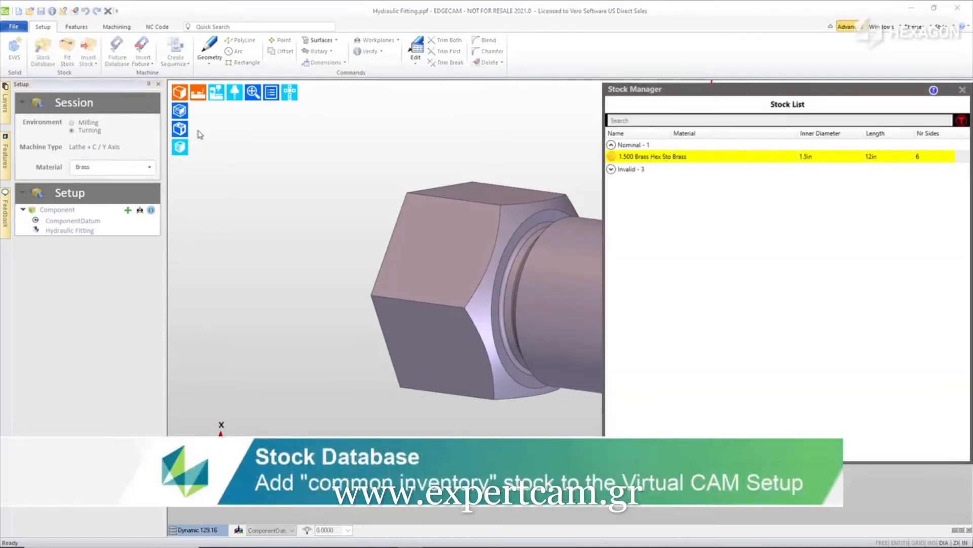
click(611, 169)
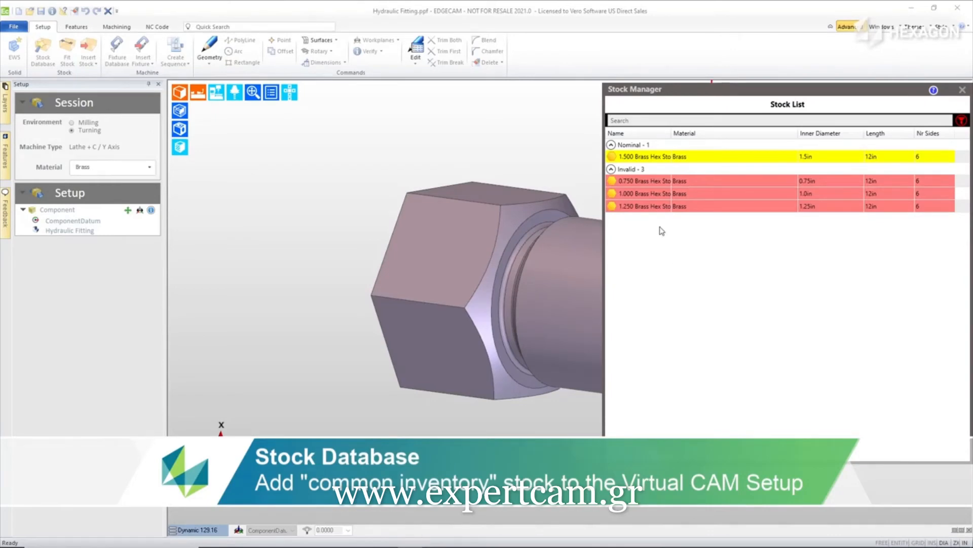
click(619, 169)
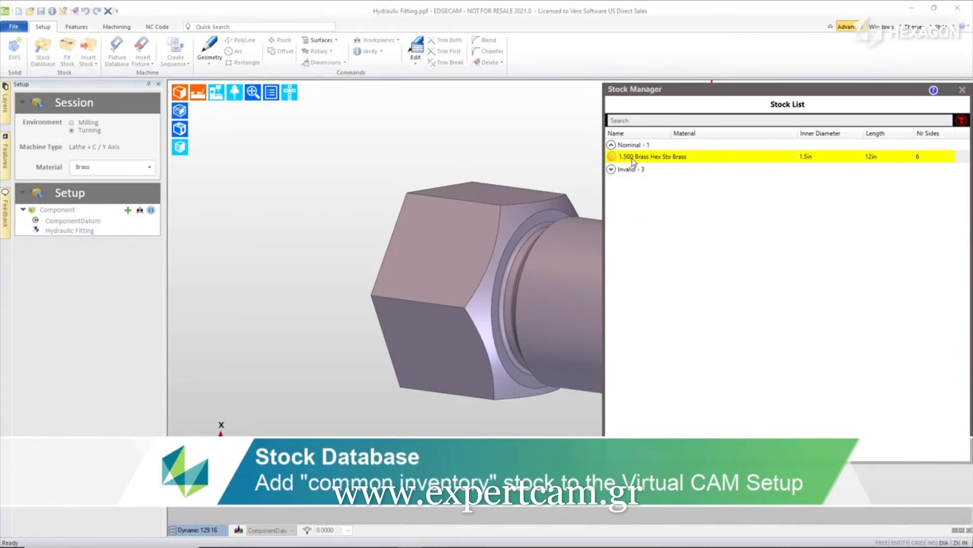
double_click(634, 159)
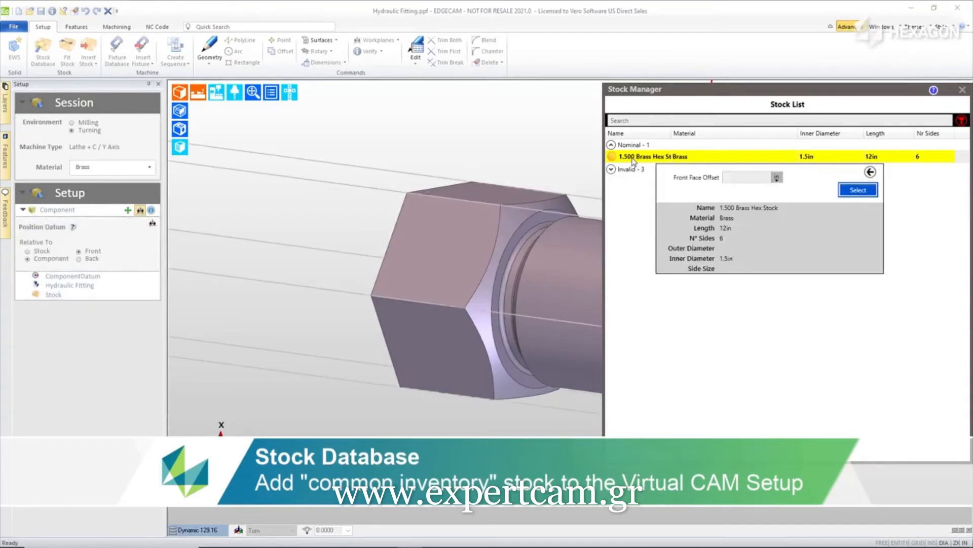
click(752, 177)
text(0.025)
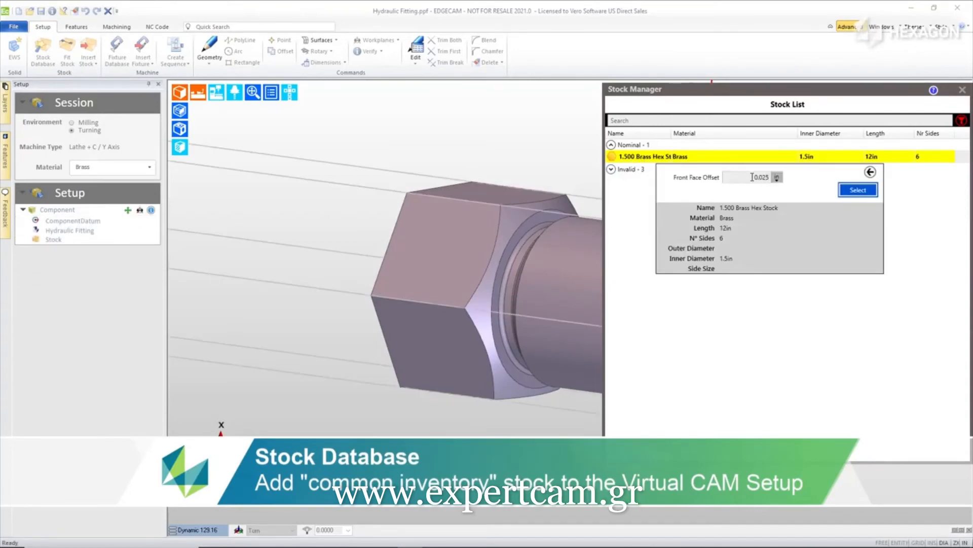
click(859, 189)
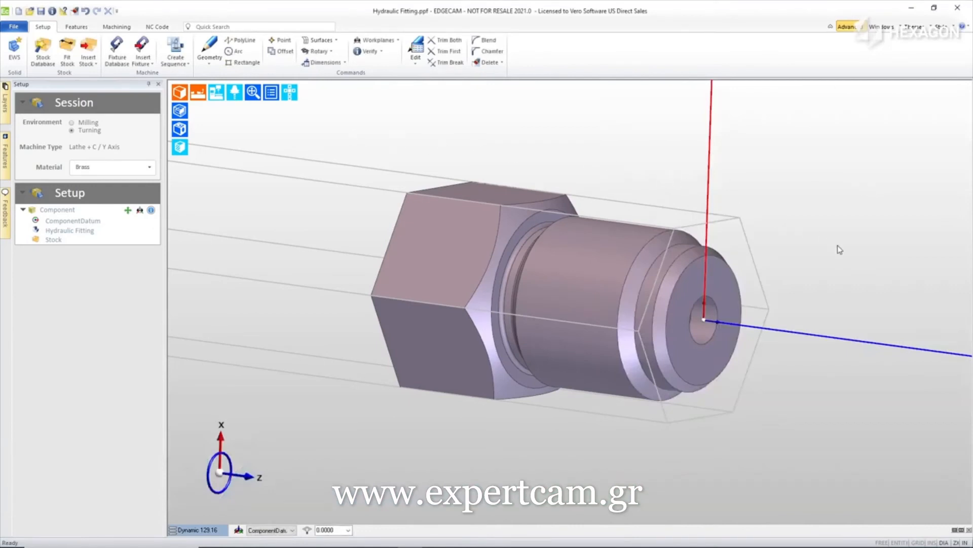
mouse_move(840, 249)
middle_down()
mouse_move(735, 257)
mouse_move(824, 244)
middle_up()
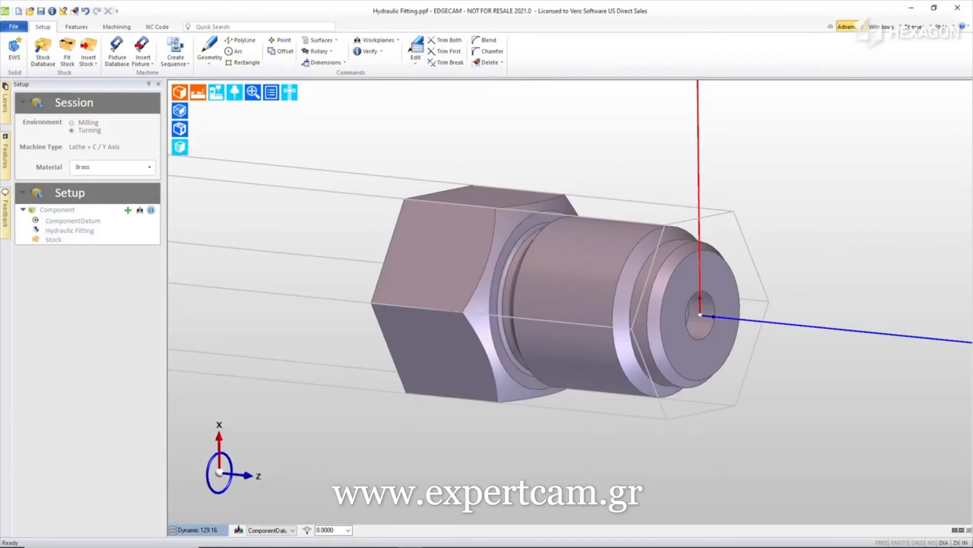
Switch to the EDGECAM 2021.0 launcher and open the Stock Manager
mouse_move(251, 543)
click(310, 538)
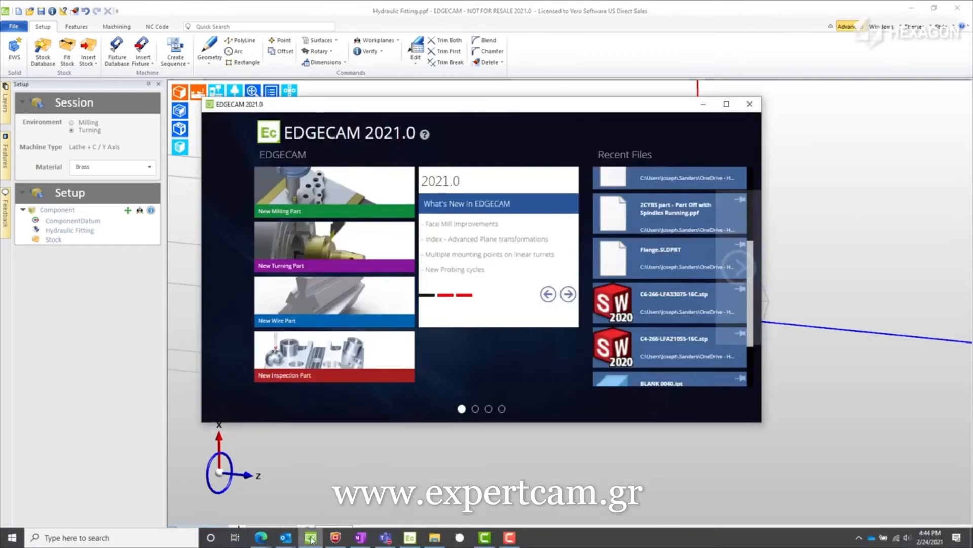
scroll(491, 383, down, 3)
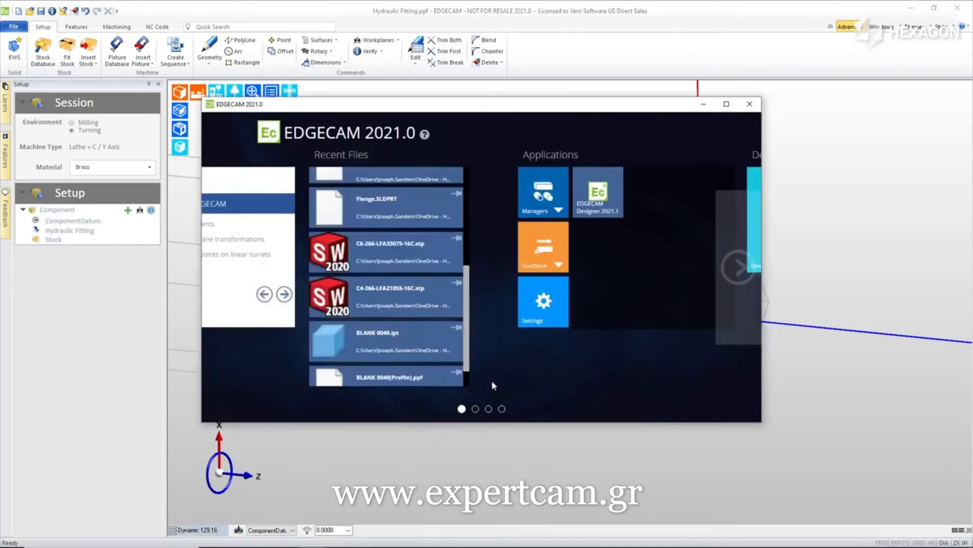
click(558, 209)
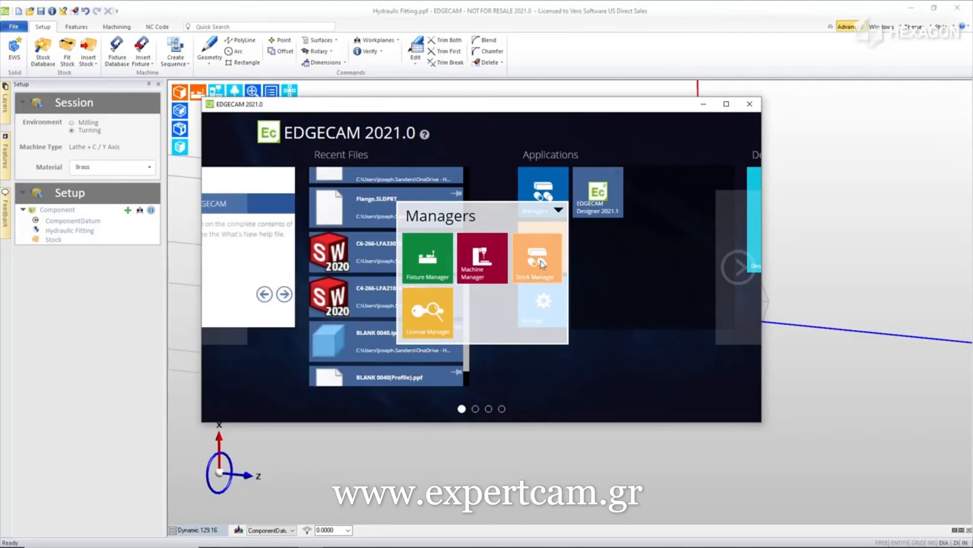
click(543, 264)
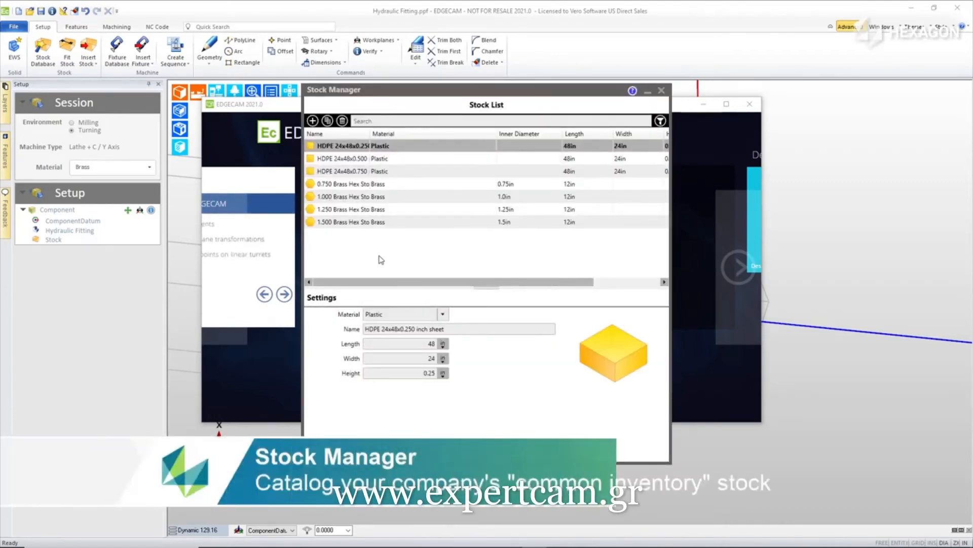
Examine the stock shapes offered for a new catalogue entry, and close the Stock Manager without adding one
click(312, 121)
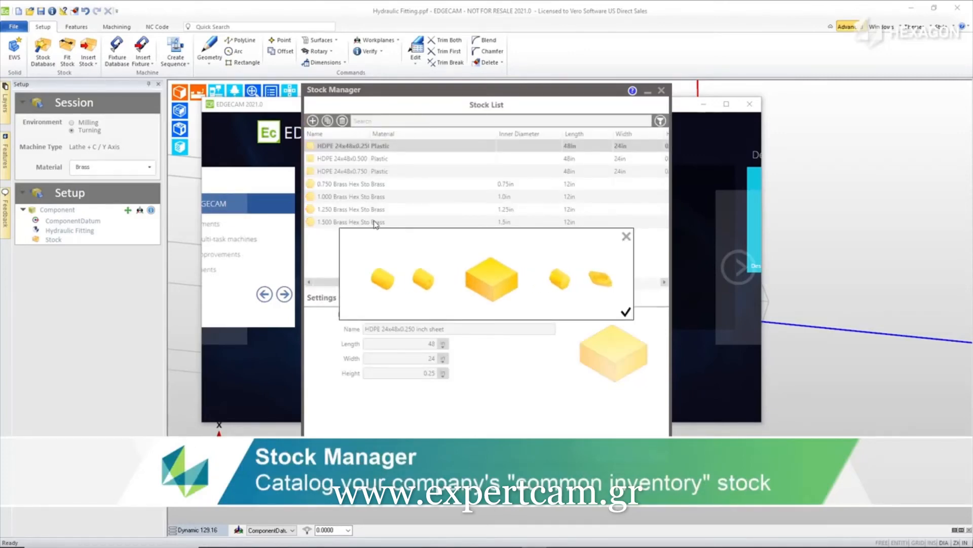
click(386, 286)
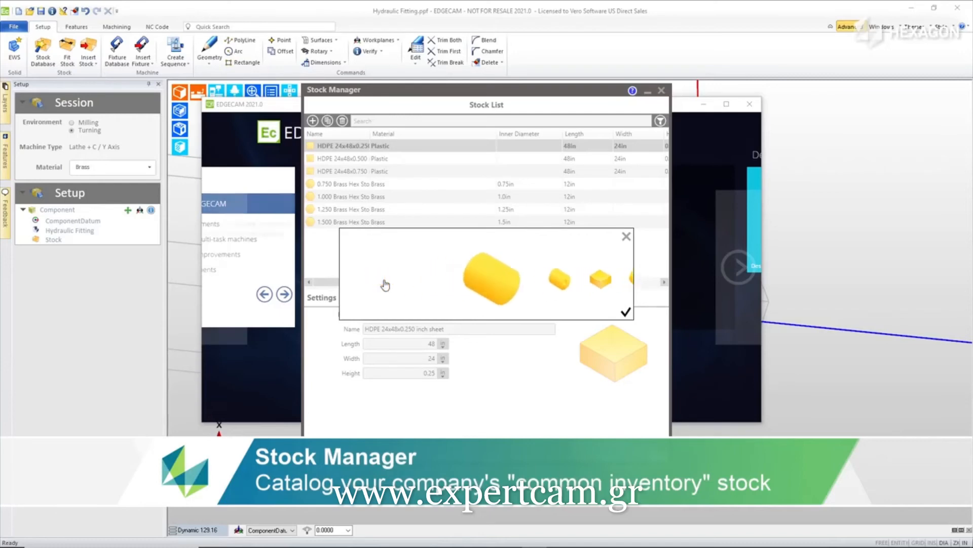
click(561, 281)
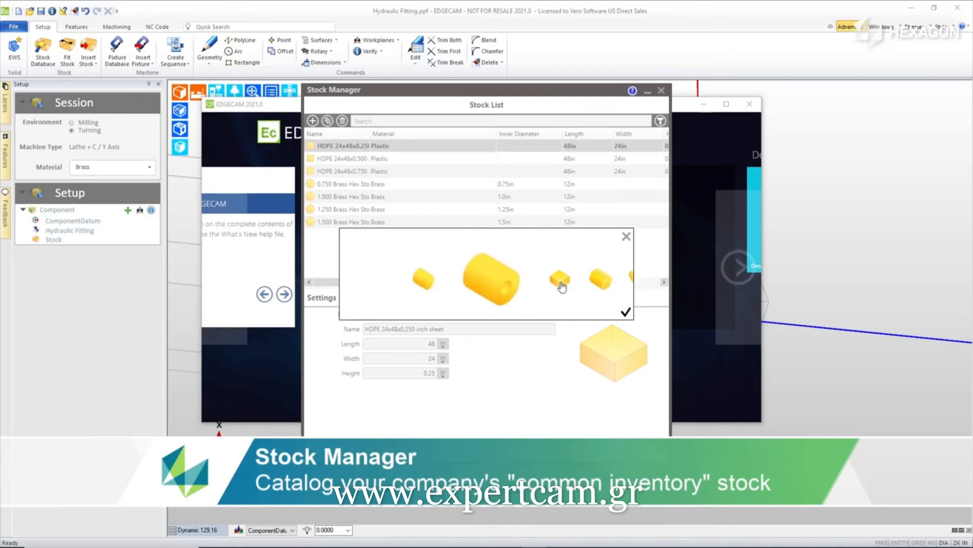
click(561, 281)
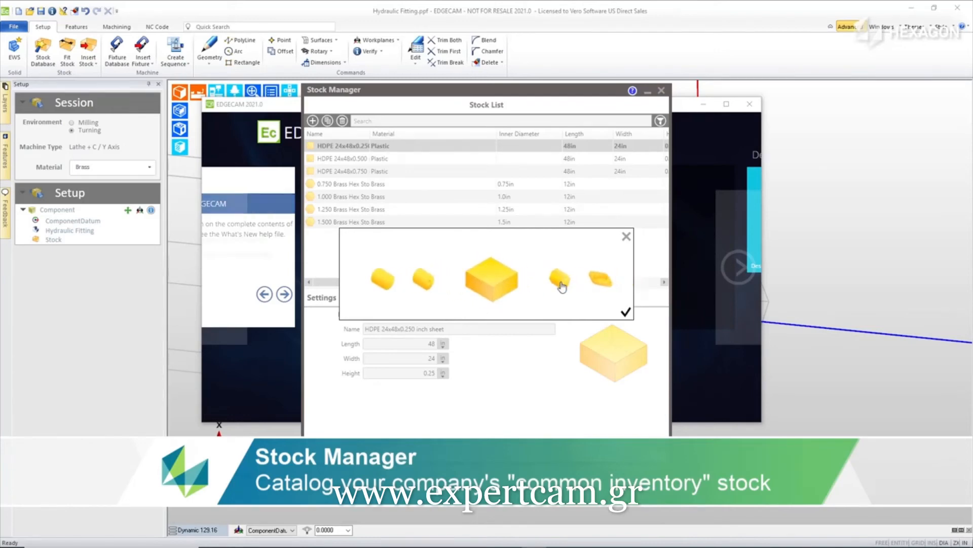
click(560, 282)
click(561, 281)
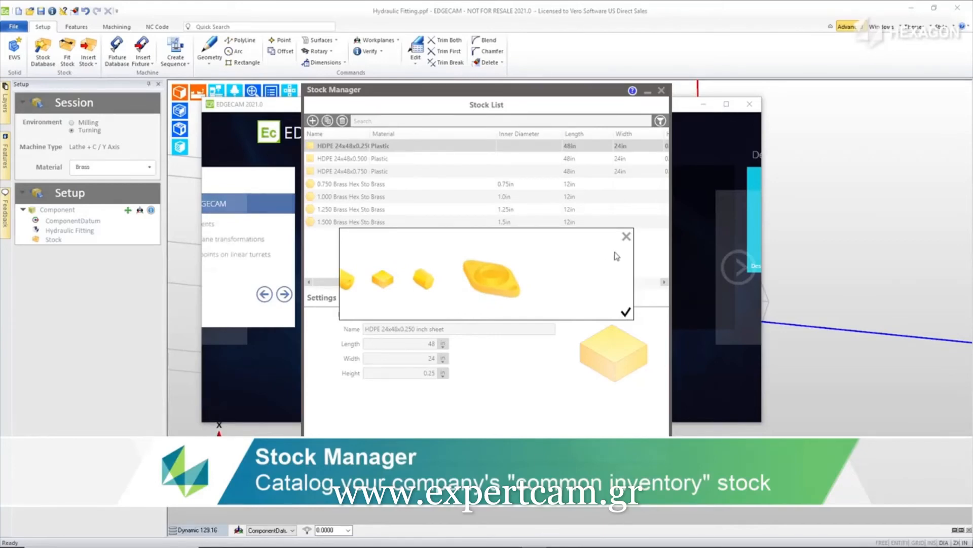
click(627, 237)
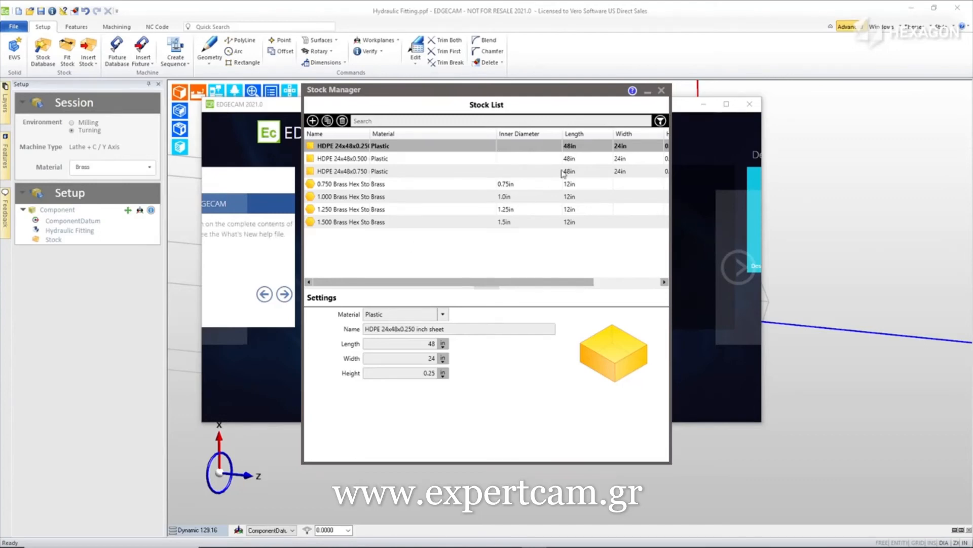
click(662, 91)
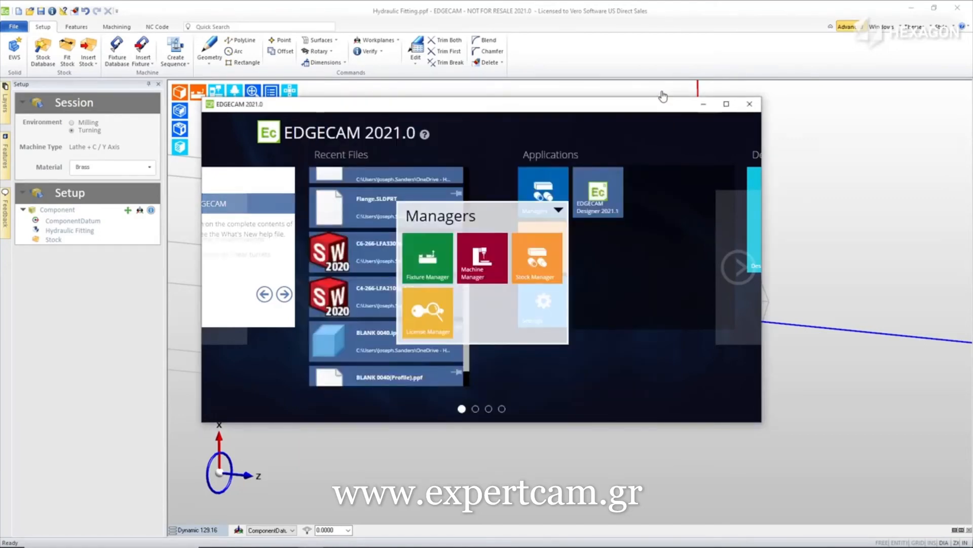
Open the part file Flange.SLDPRT from the Flange folder
click(29, 10)
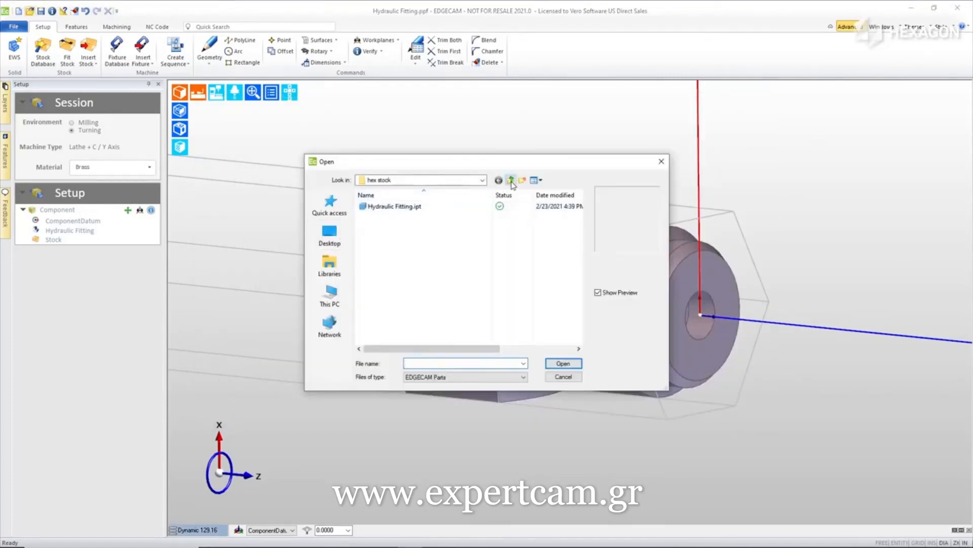
click(510, 180)
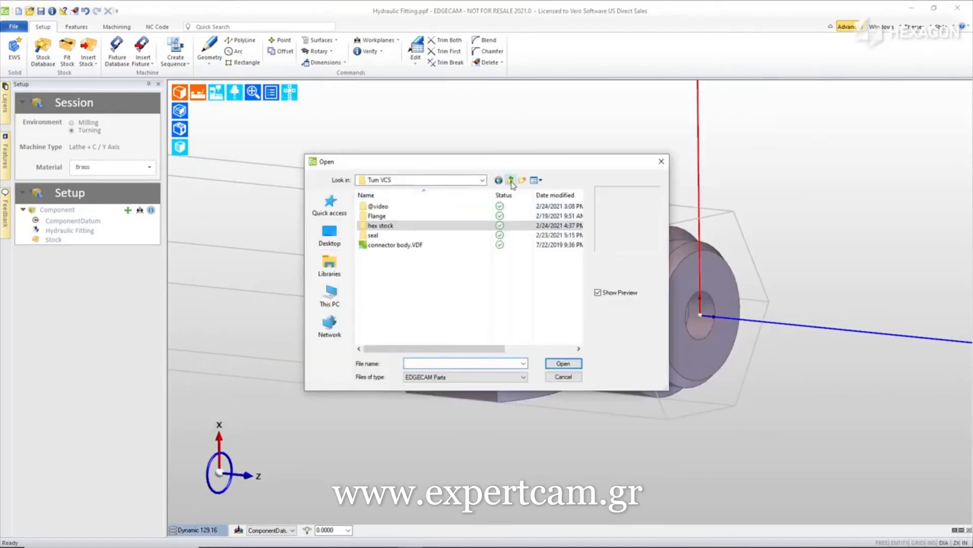
double_click(378, 217)
double_click(384, 217)
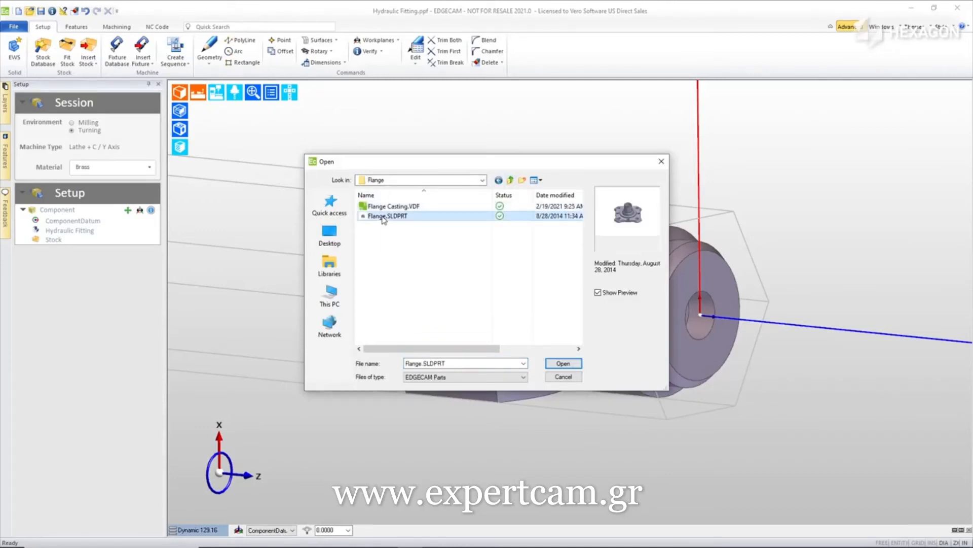
click(490, 303)
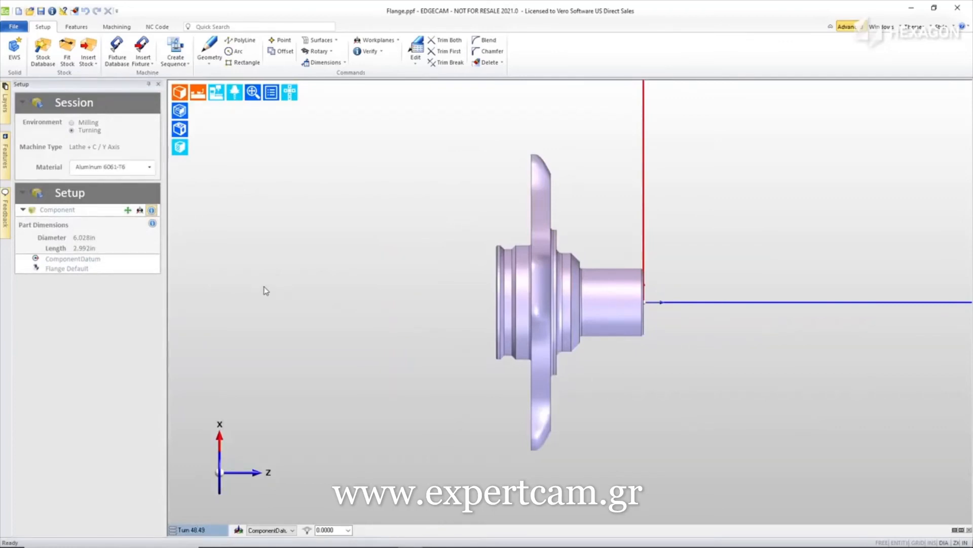
Flip the flange part end for end in the component positioning settings
click(128, 210)
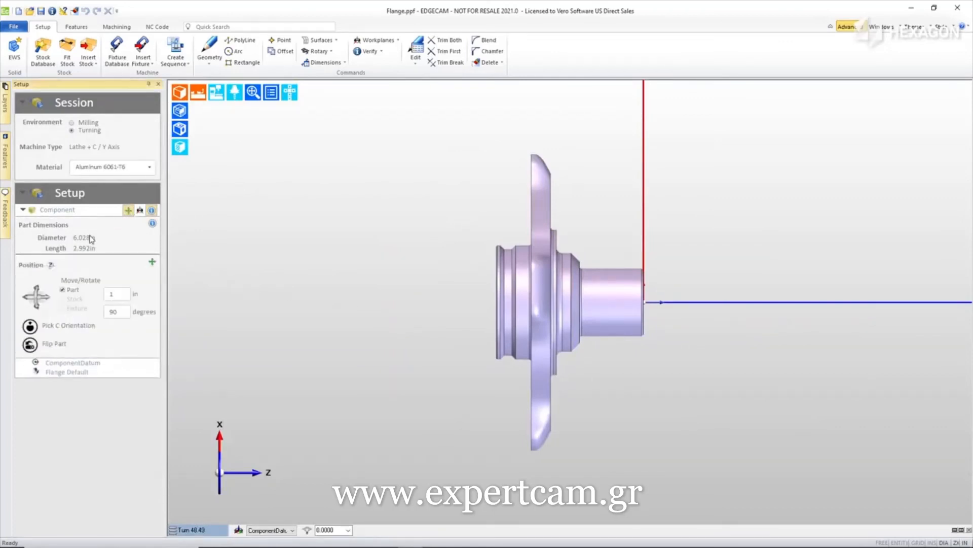
click(30, 345)
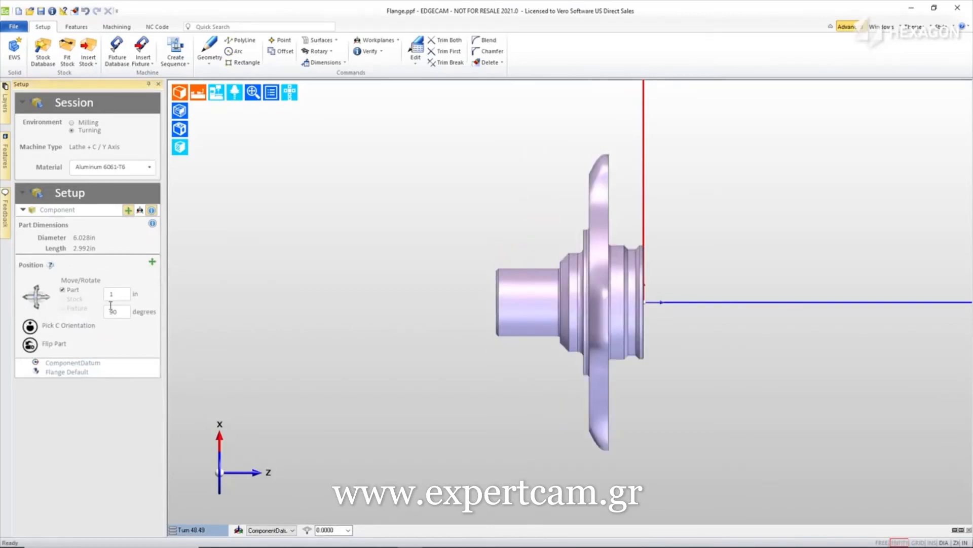
Set the flange's C orientation from the large lobe hole nearest the X axis and check it in the axial view
click(298, 100)
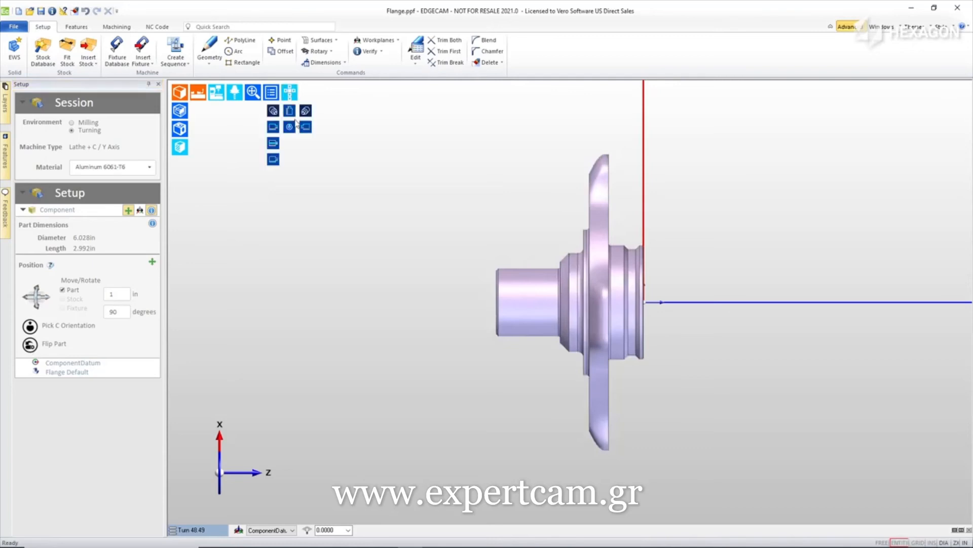
click(294, 131)
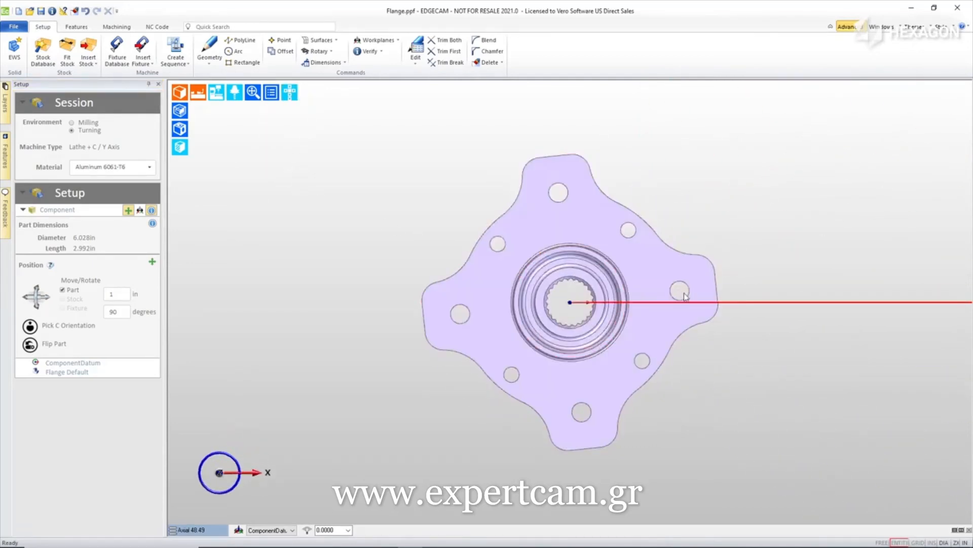
middle_drag(560, 274, 581, 329)
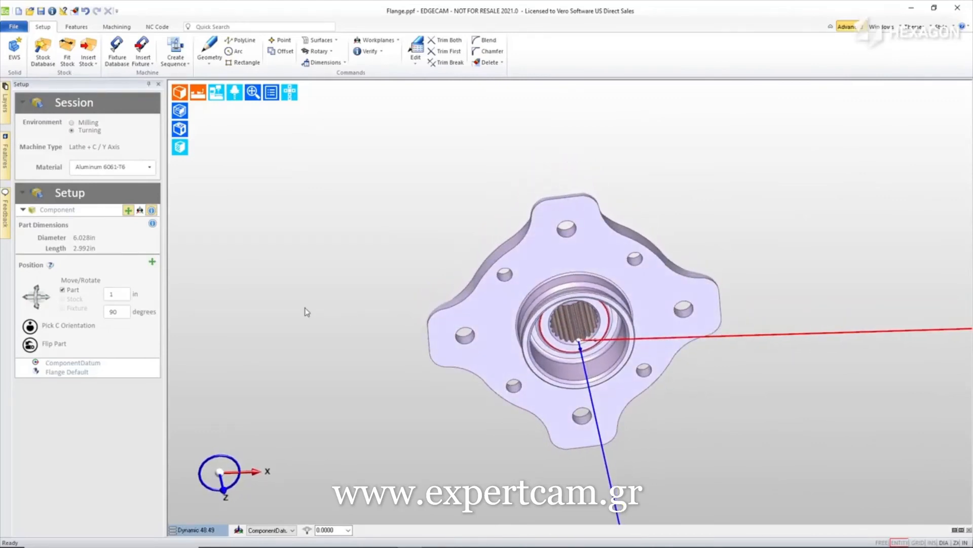
click(30, 326)
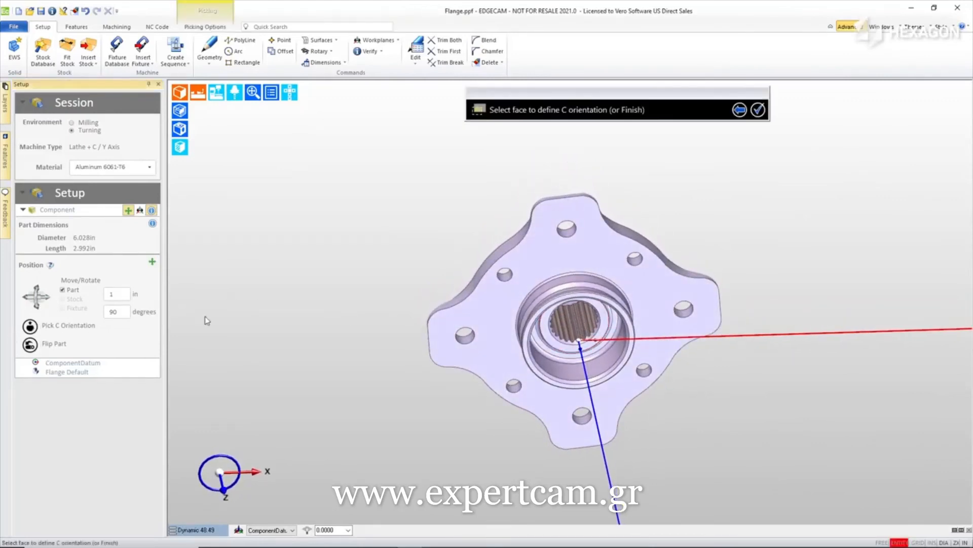
click(686, 313)
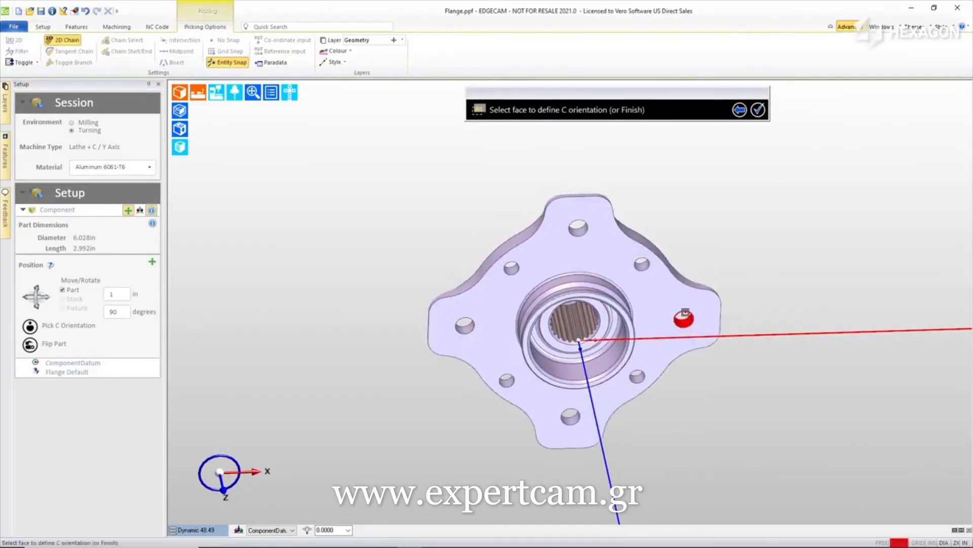
right_click(347, 174)
mouse_move(289, 95)
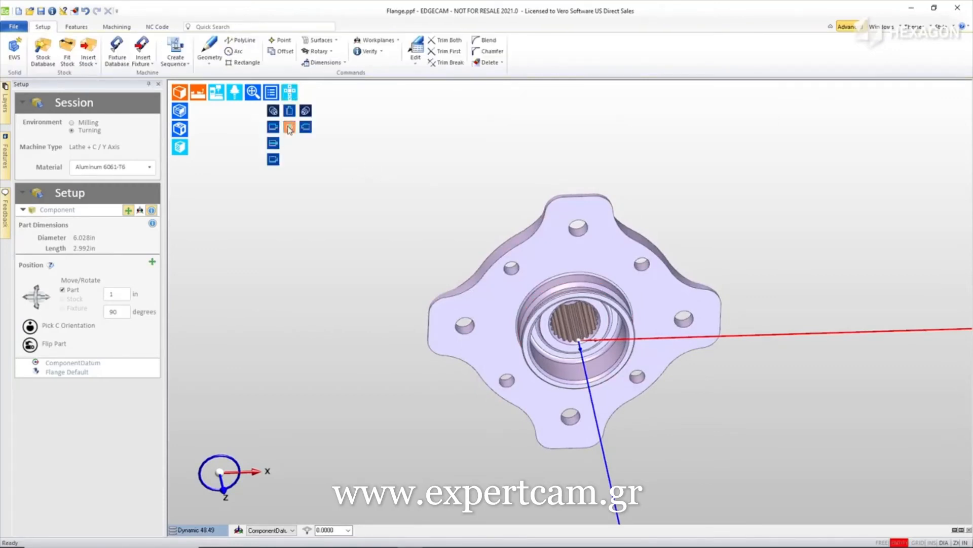
click(290, 129)
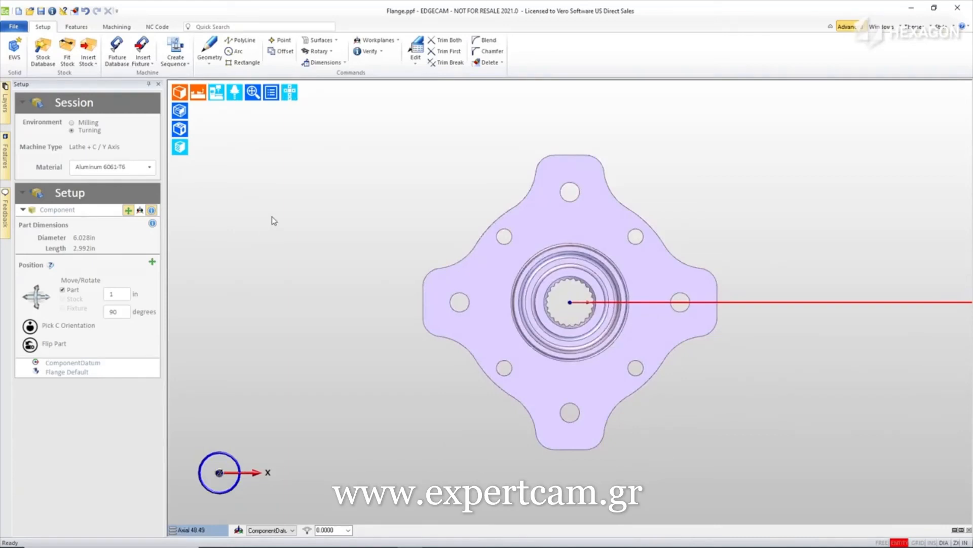
Insert the solid file Flange Casting.VDF as the stock of the flange
middle_drag(274, 220, 398, 304)
middle_drag(360, 241, 437, 308)
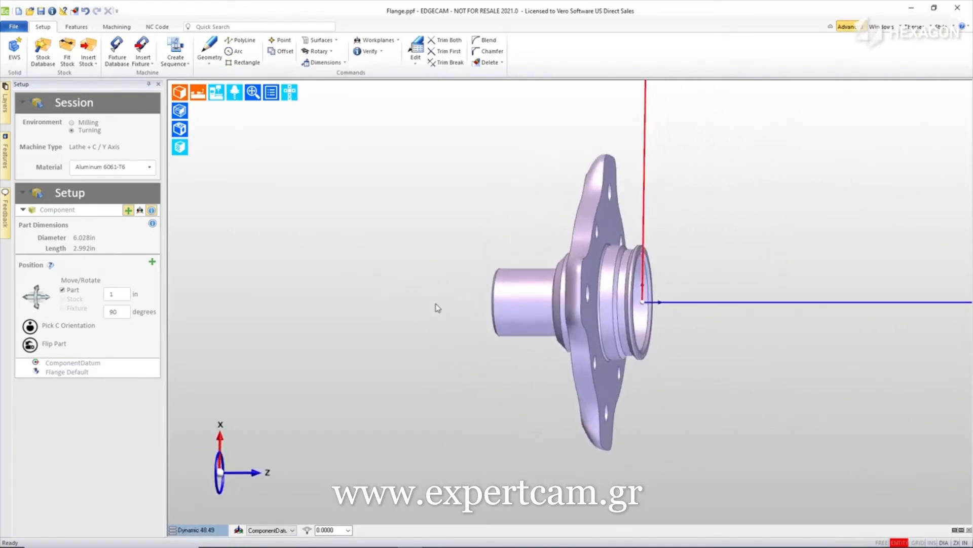
click(90, 41)
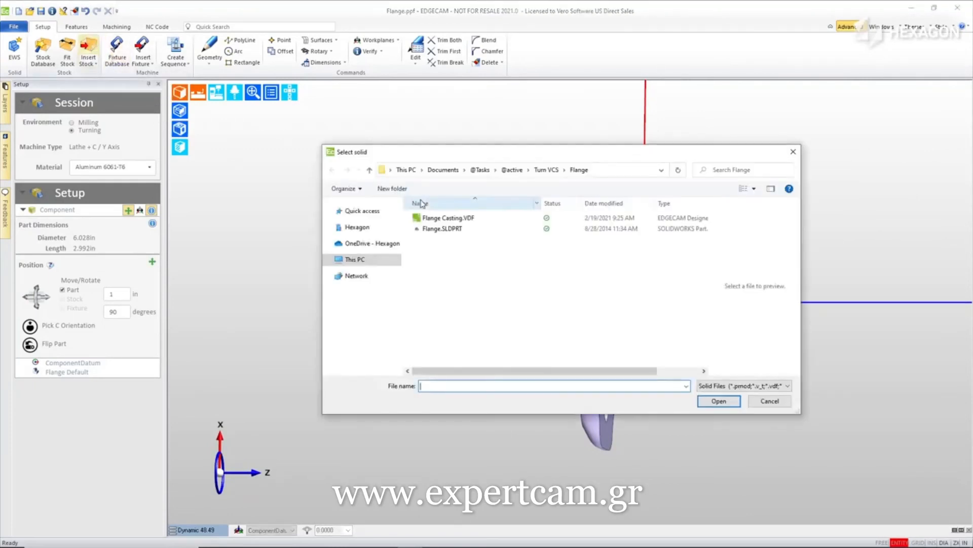
click(442, 219)
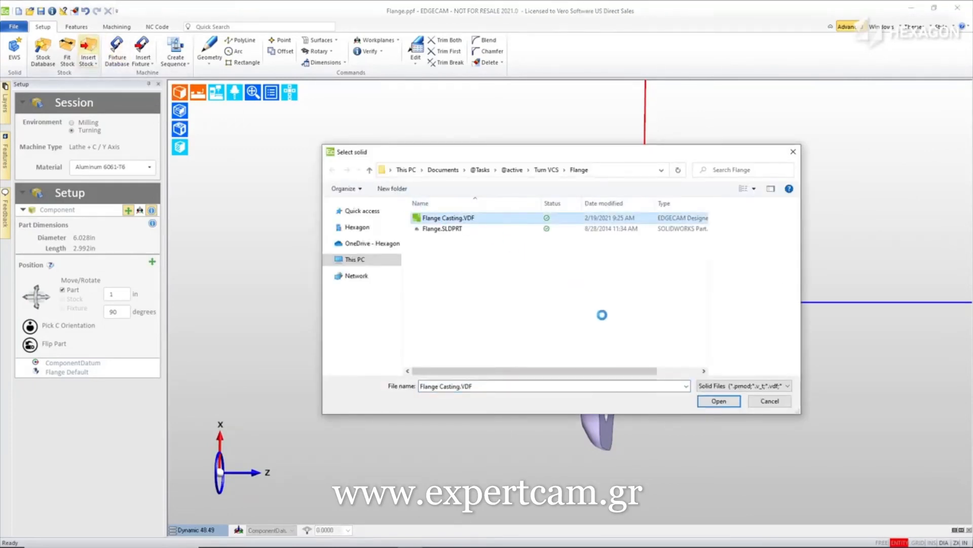
click(722, 403)
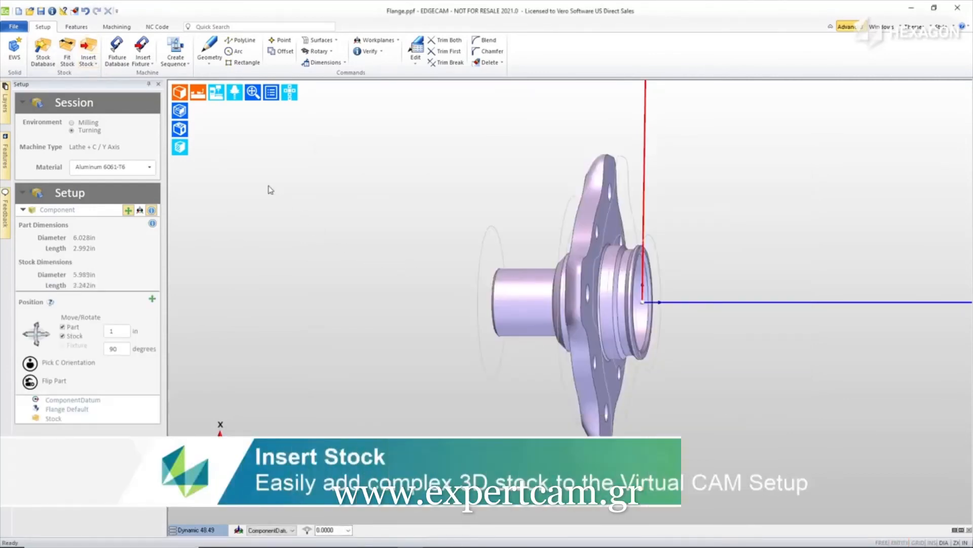
Show the stock as a translucent solid and inspect the casting around the flange in the turning plane and in 3D
click(186, 114)
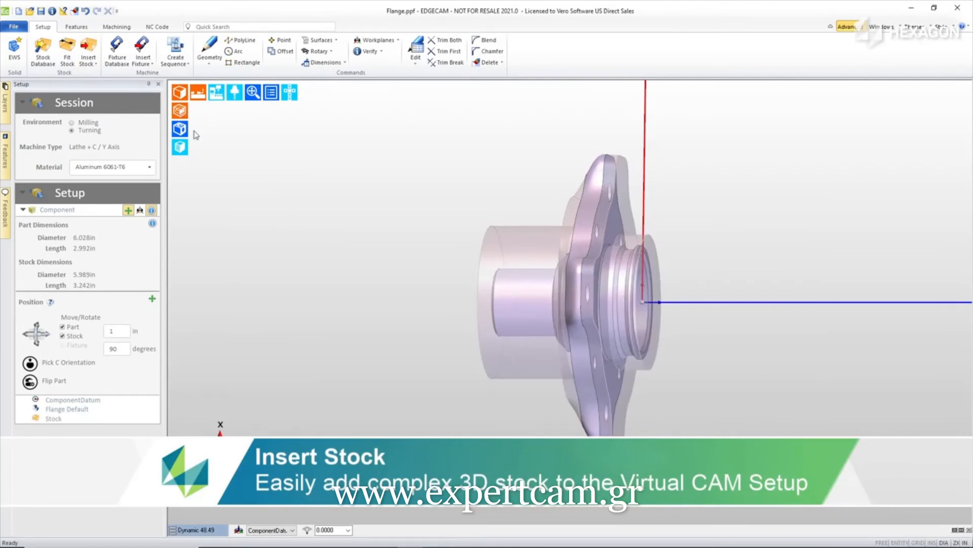
click(290, 91)
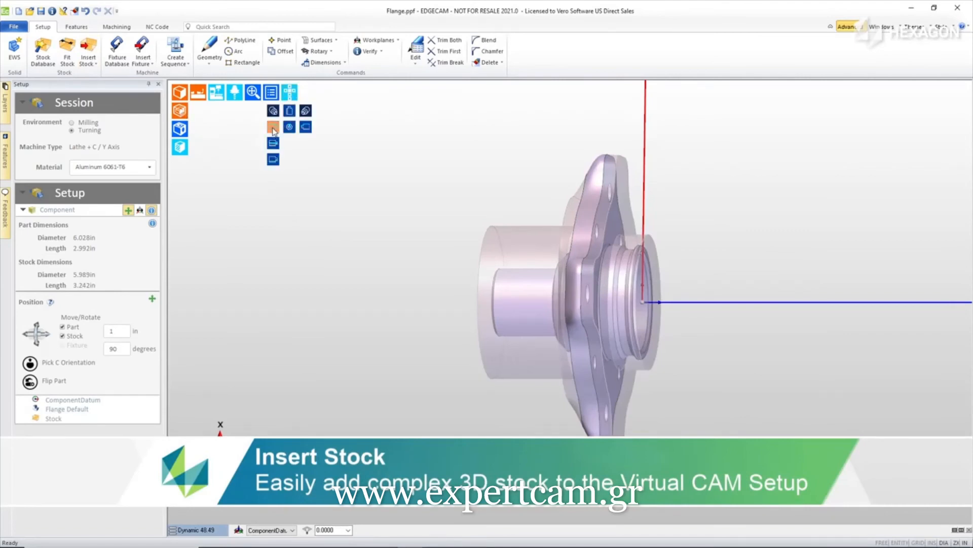
click(273, 128)
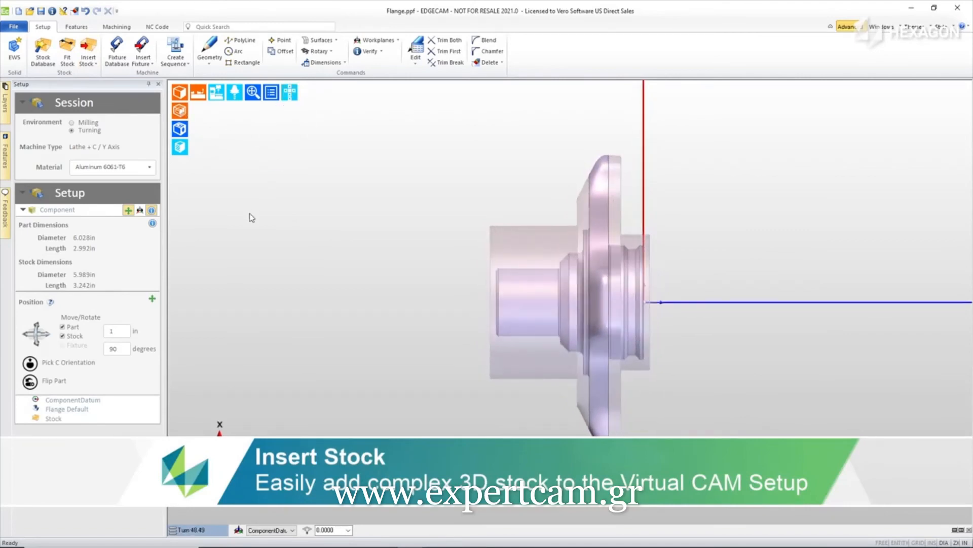
middle_drag(748, 274, 655, 284)
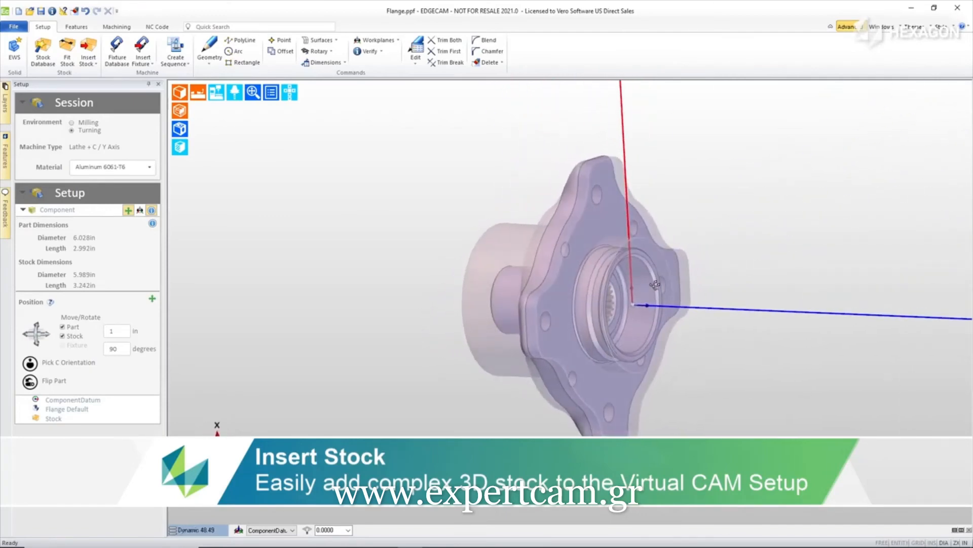